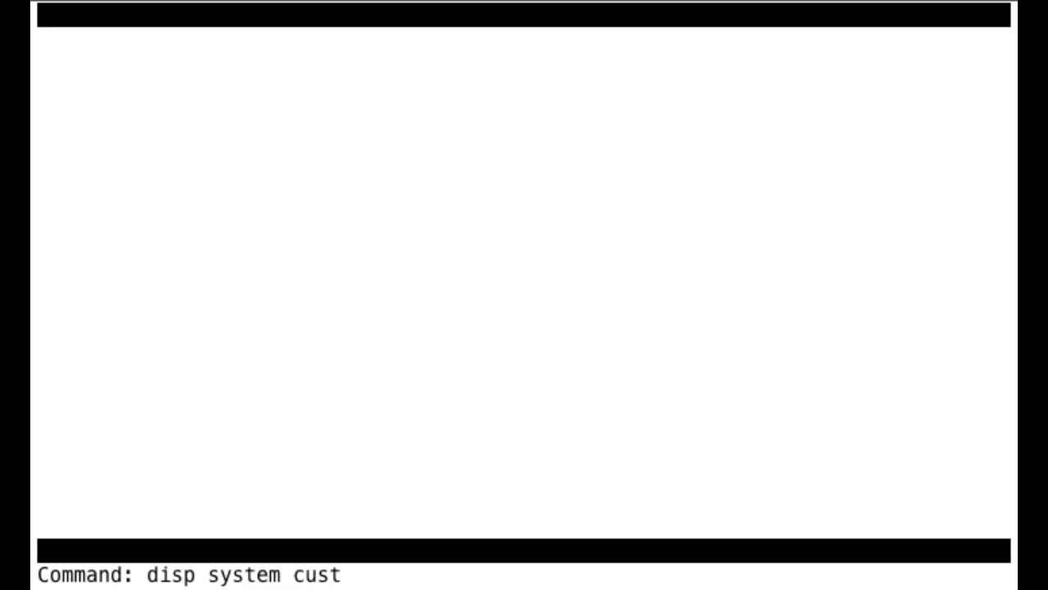
Review pages 1 to 5 of the system-parameters customer-options form, covering port capacities and optional features.
key(Return)
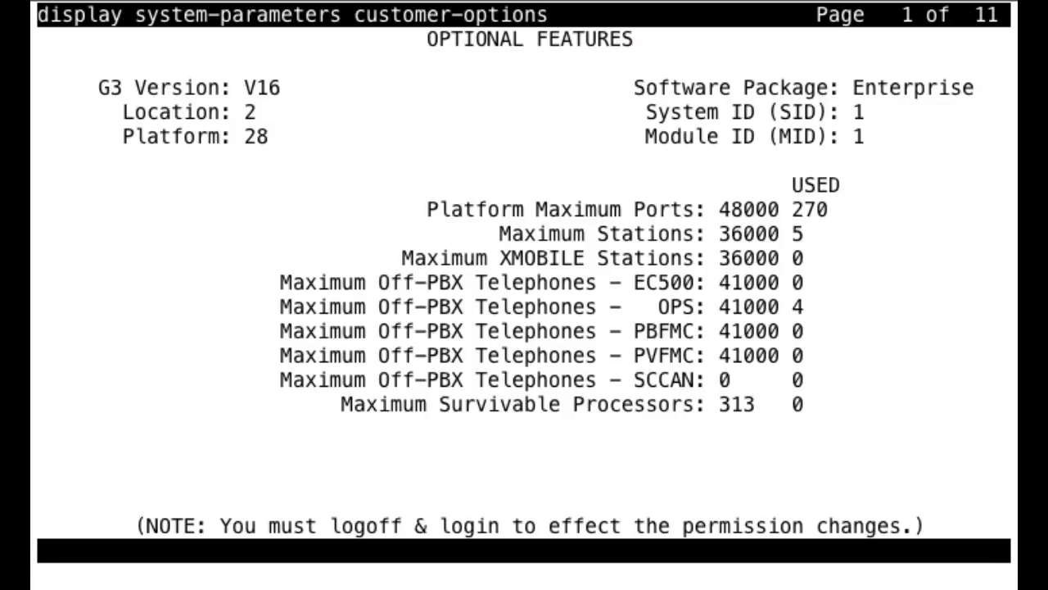
key(F7)
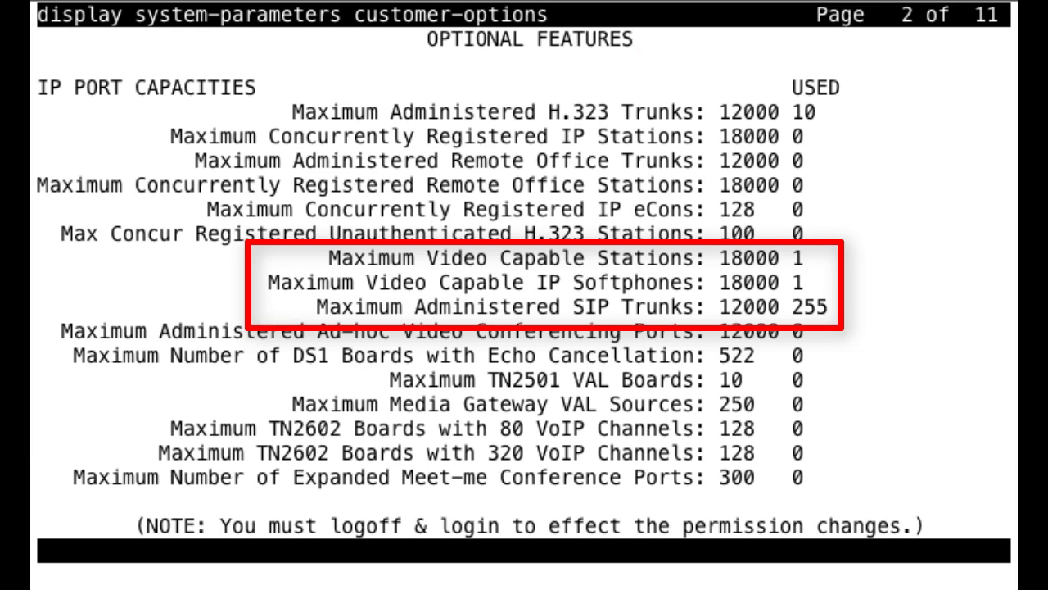
key(Page_Down)
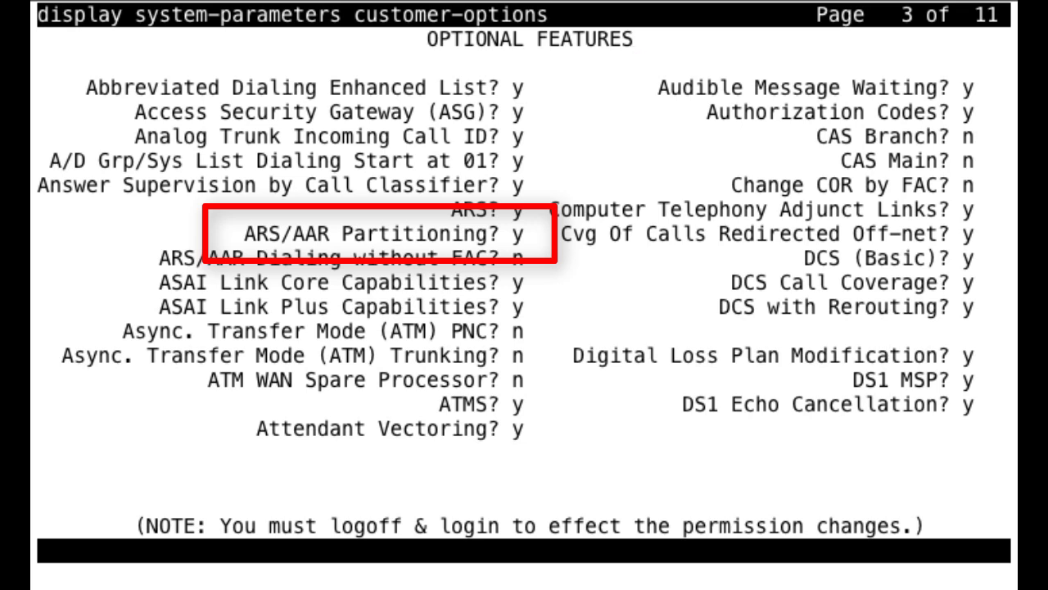
key(F7)
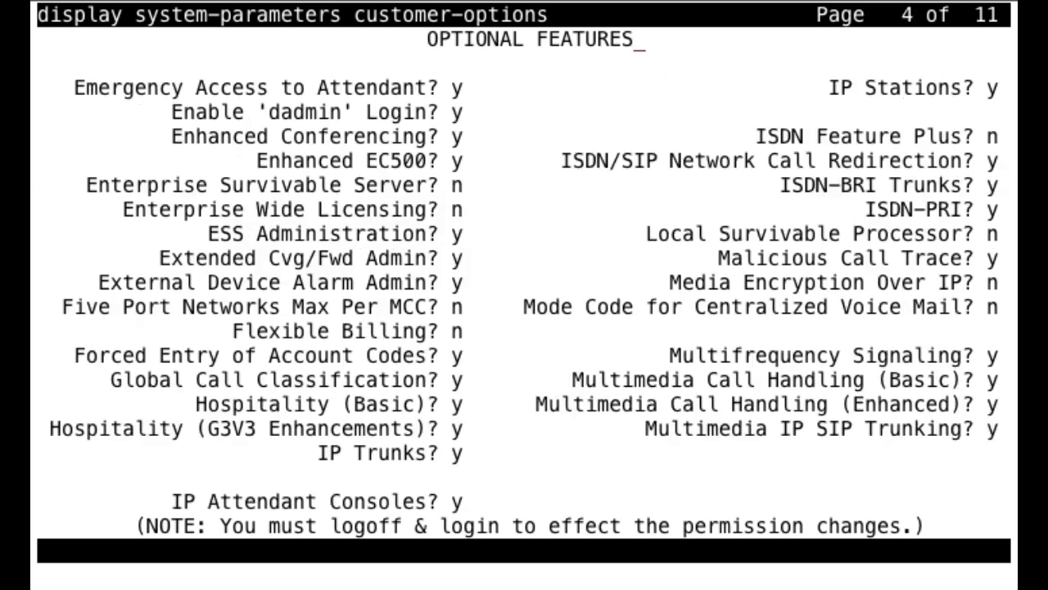
key(F7)
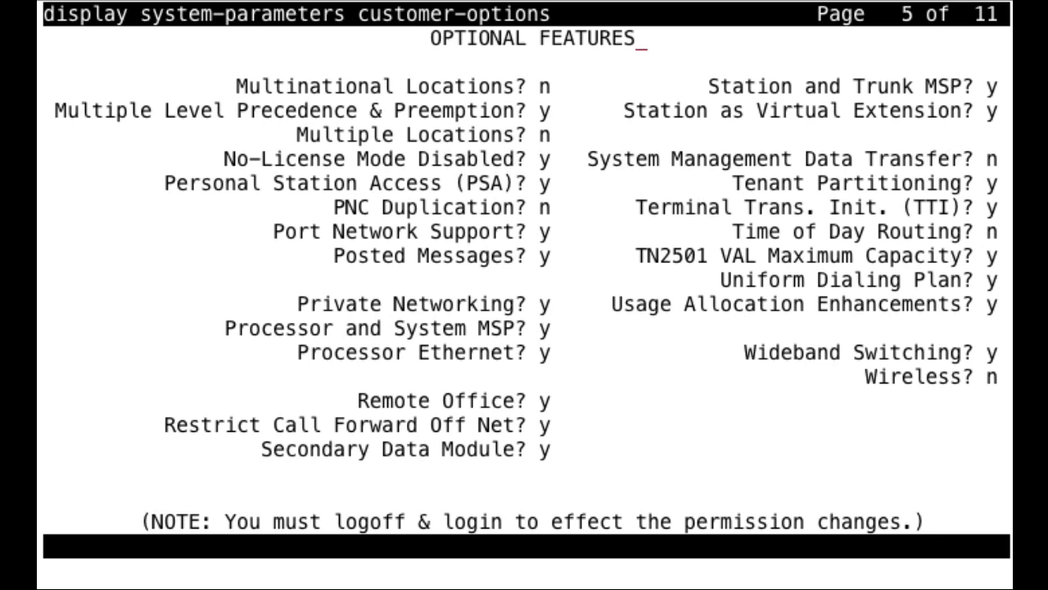
key(F1)
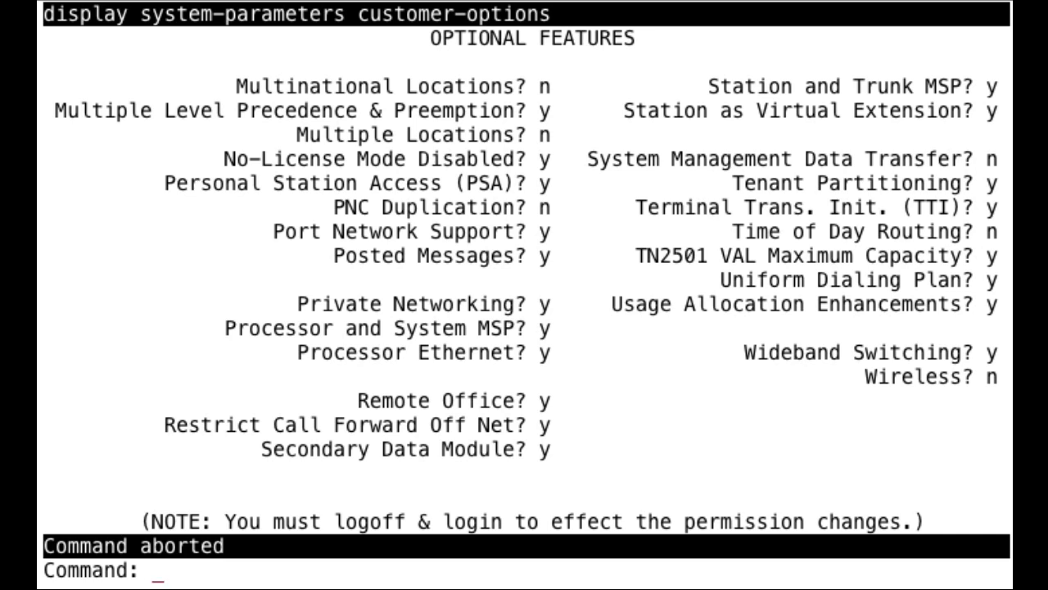
List the trunk groups and close the signaling group 1 form.
text(li tru)
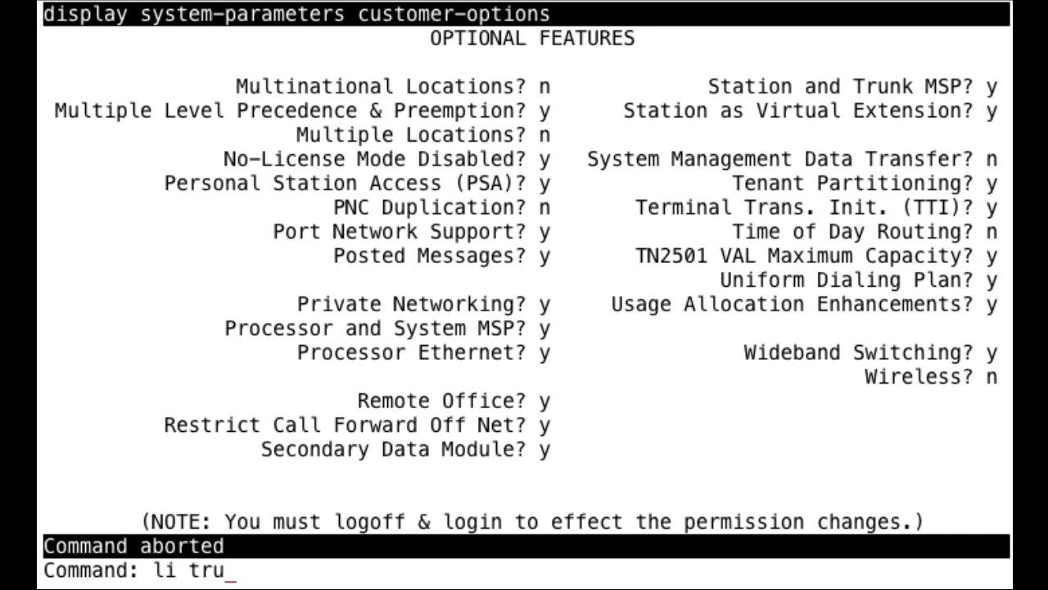
key(Return)
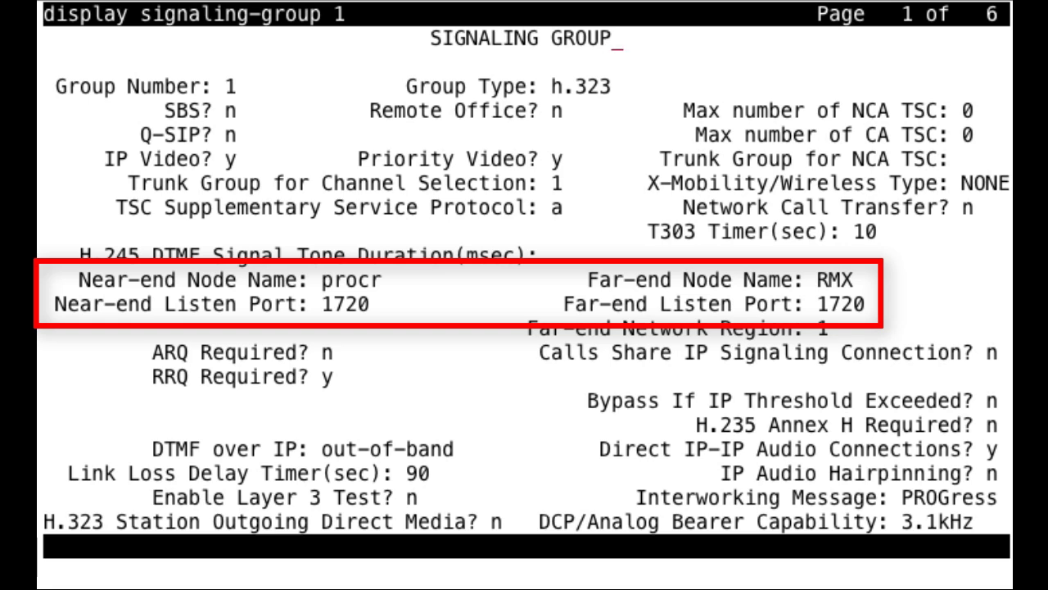
key(F1)
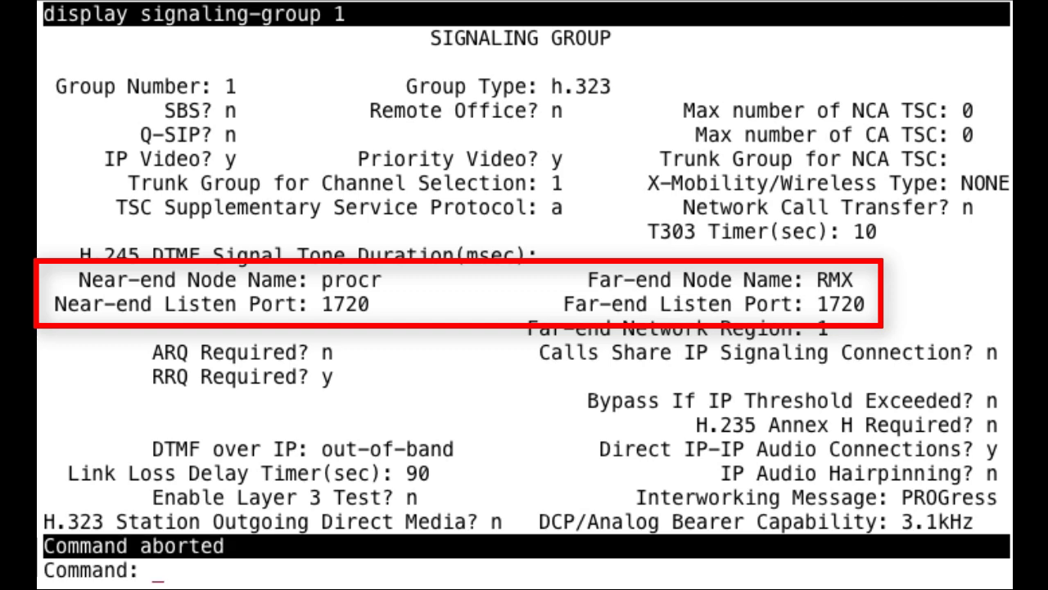
Display the configuration of signaling group 3, including its near-end and far-end nodes and ports.
text(disp sig )
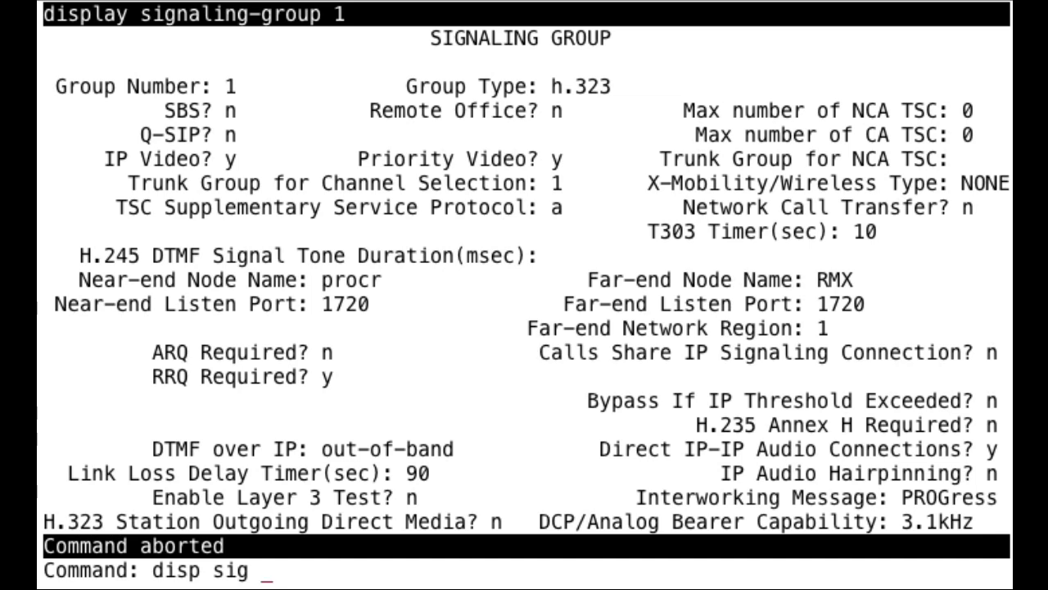
text(3)
key(Return)
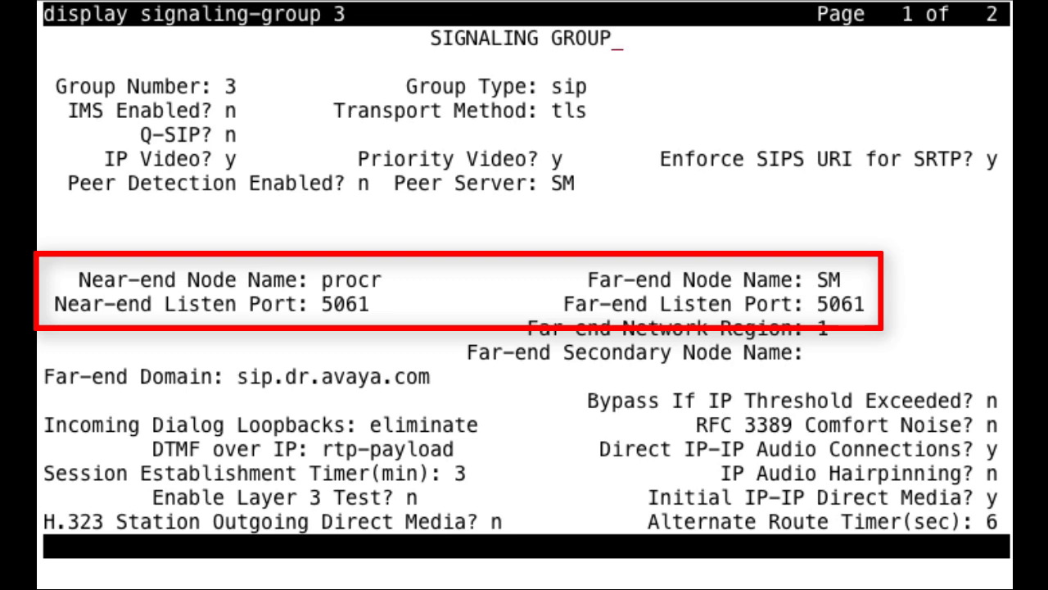
key(Escape)
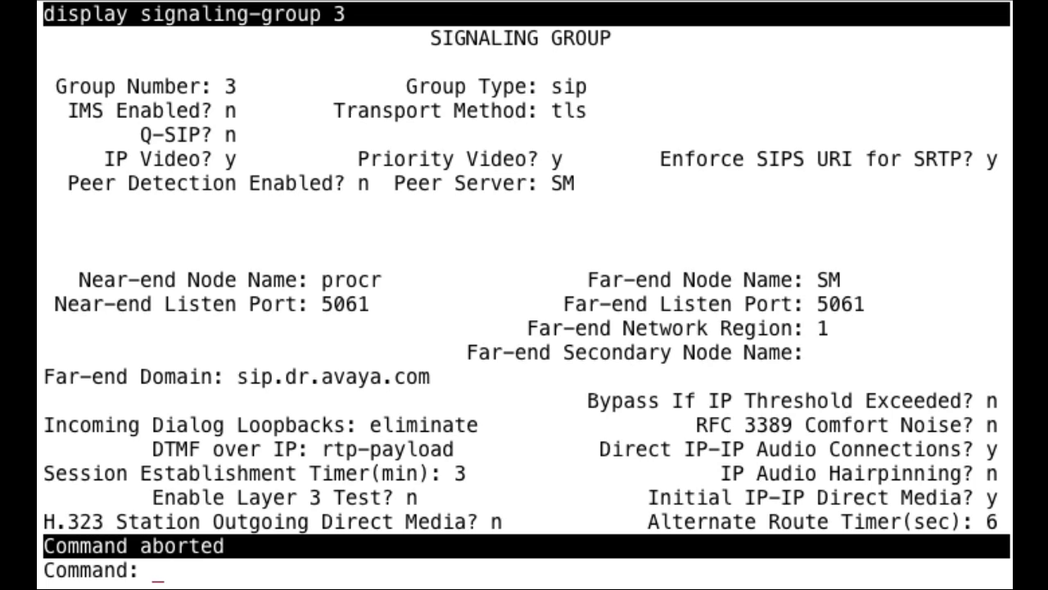
Display route pattern 1 to check the trunk group it uses.
text(disp )
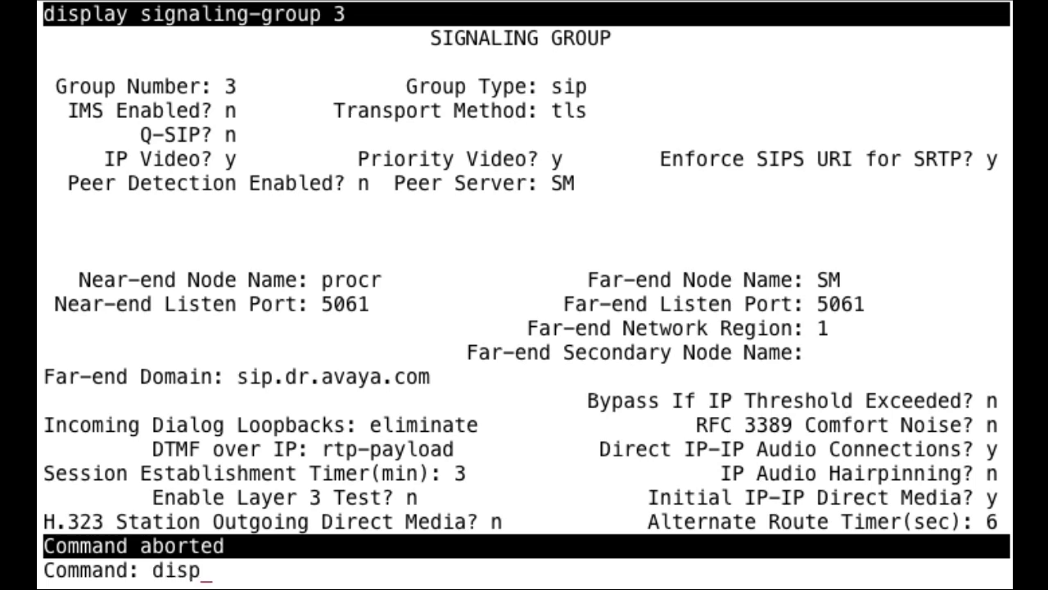
text(route 1)
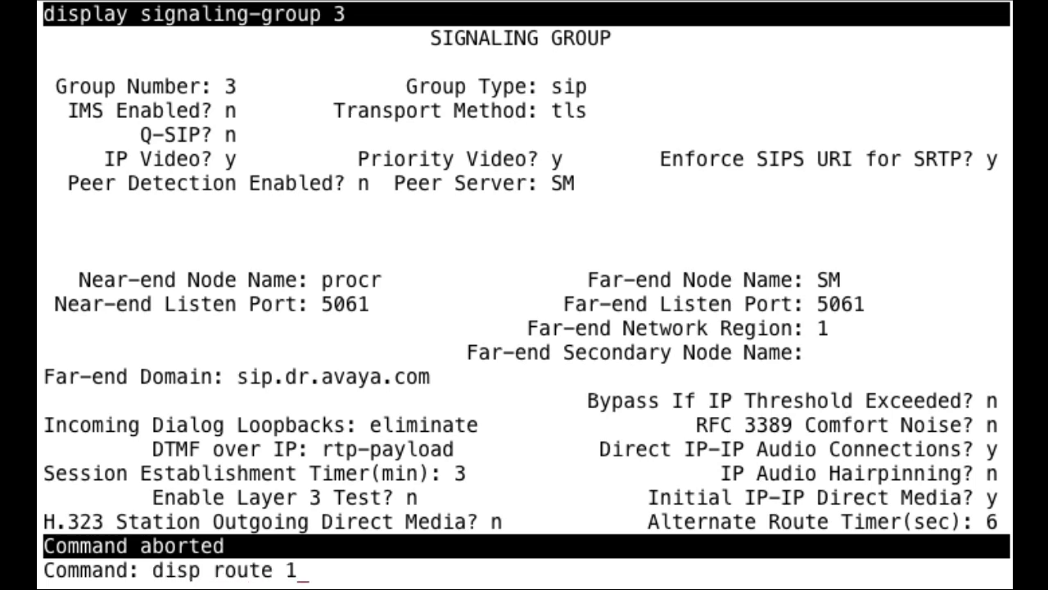
key(Return)
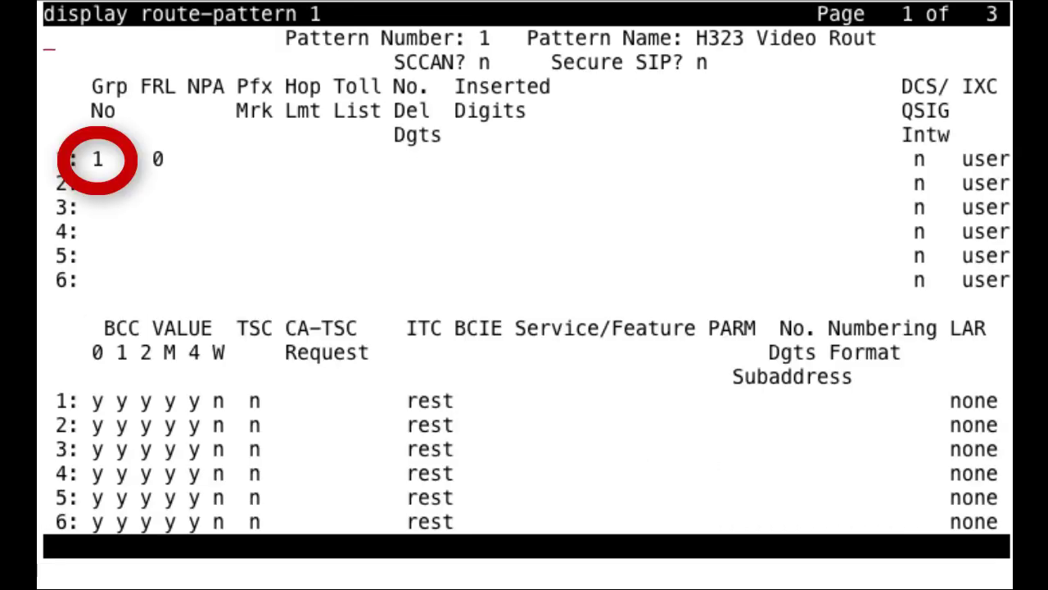
key(F1)
Display route pattern 3 to check its trunk group assignment.
text(disp)
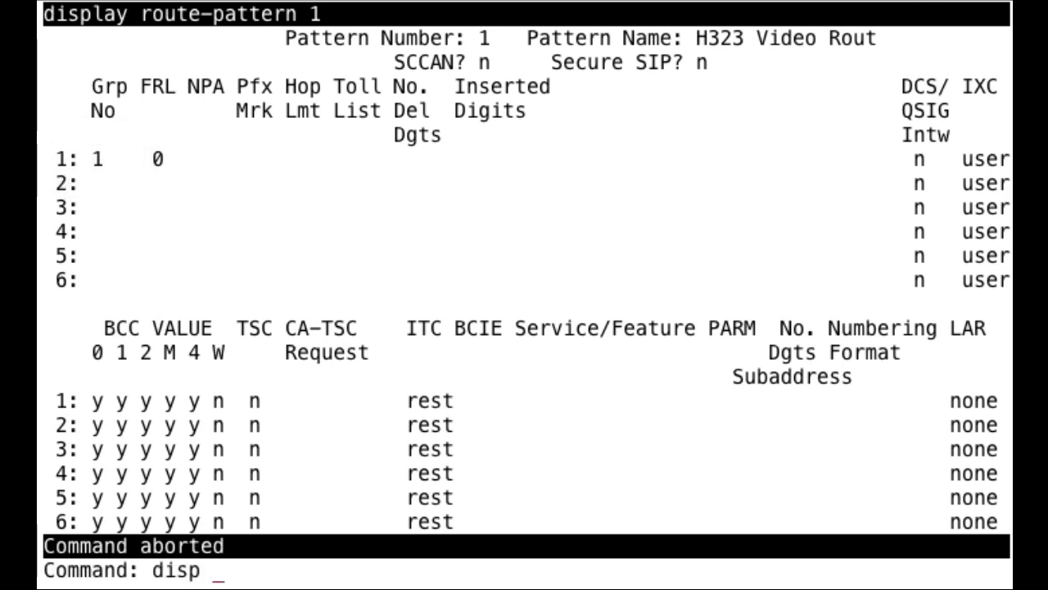
text(lay route-pattern 3)
key(Return)
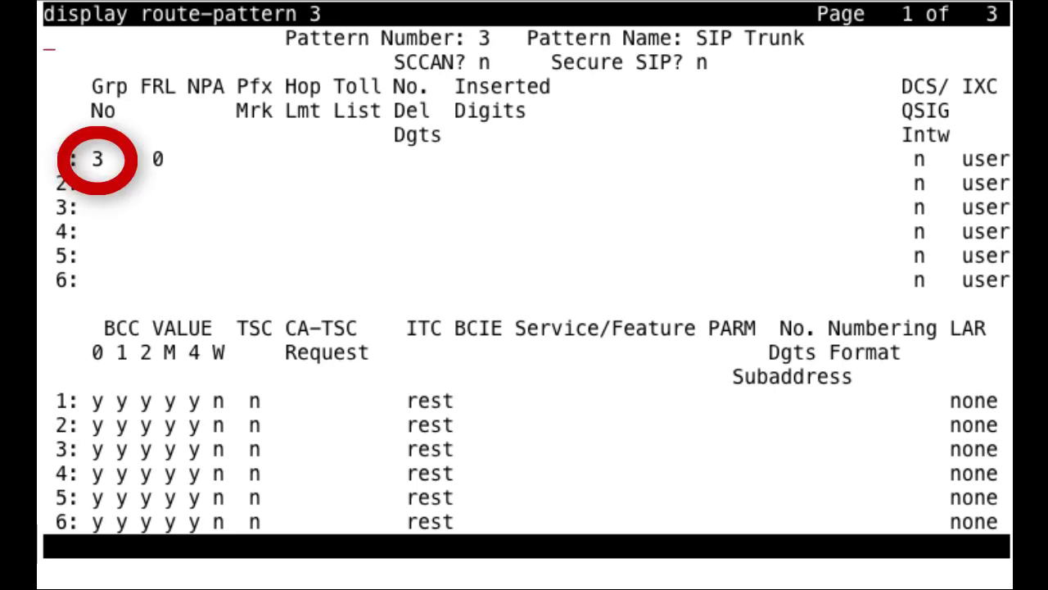
key(F1)
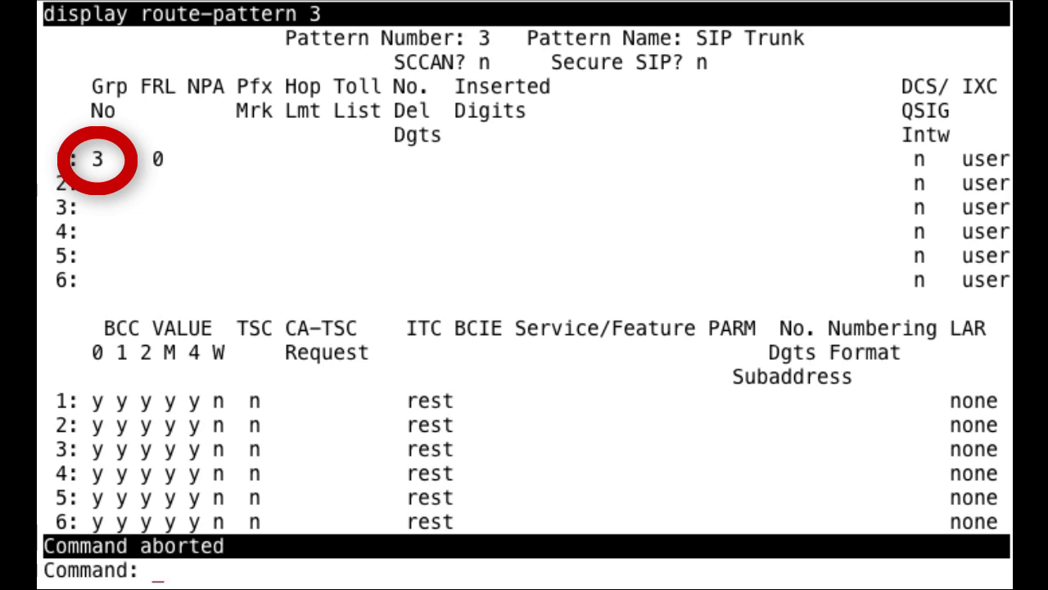
Display the AAR digit analysis table starting at dialed string 5556 and check its route patterns.
text(disp a)
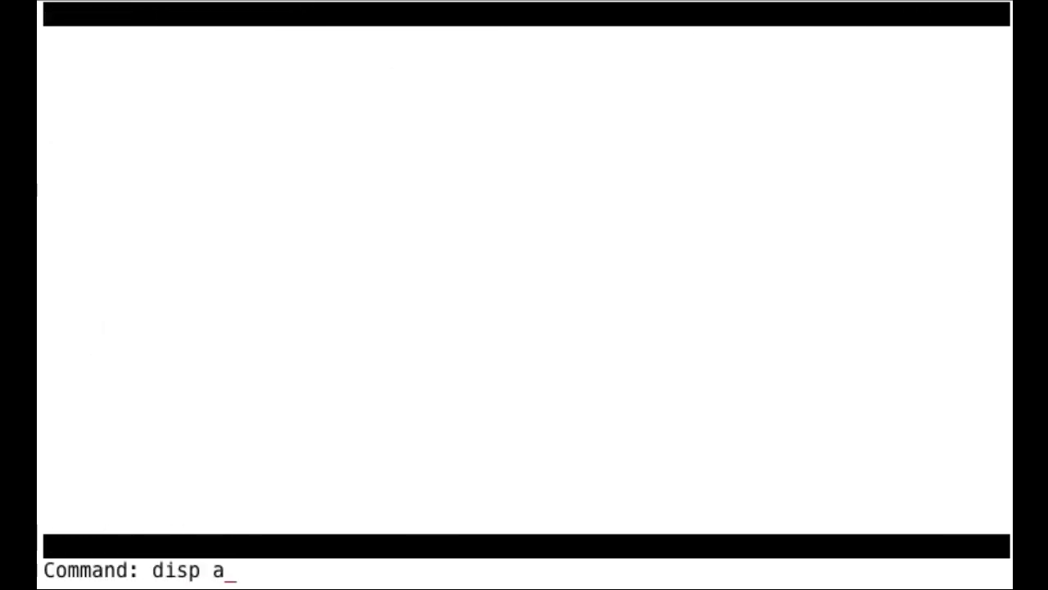
text(ar ana )
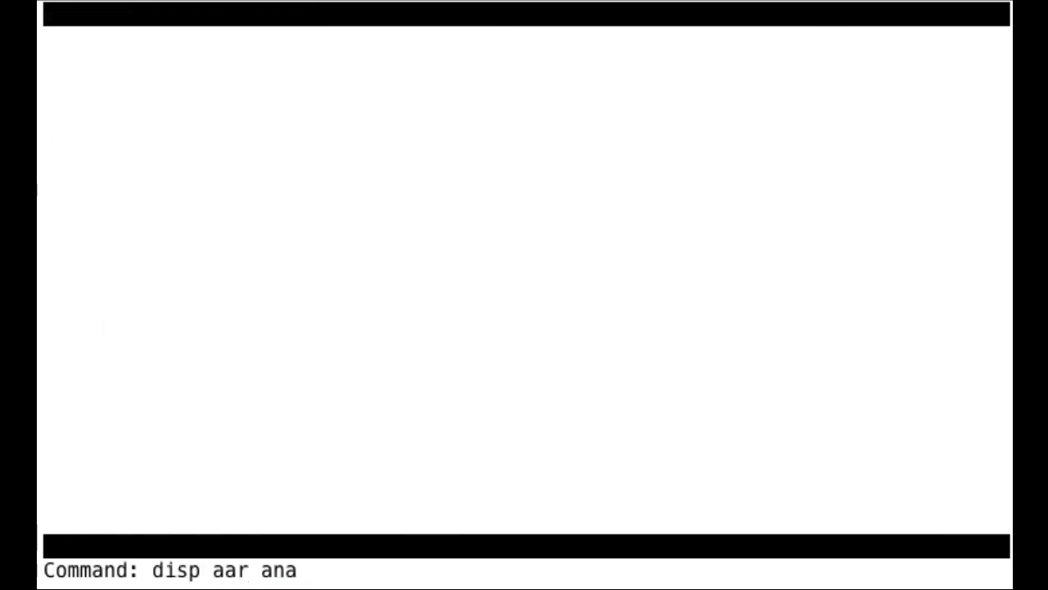
text(5556)
key(Return)
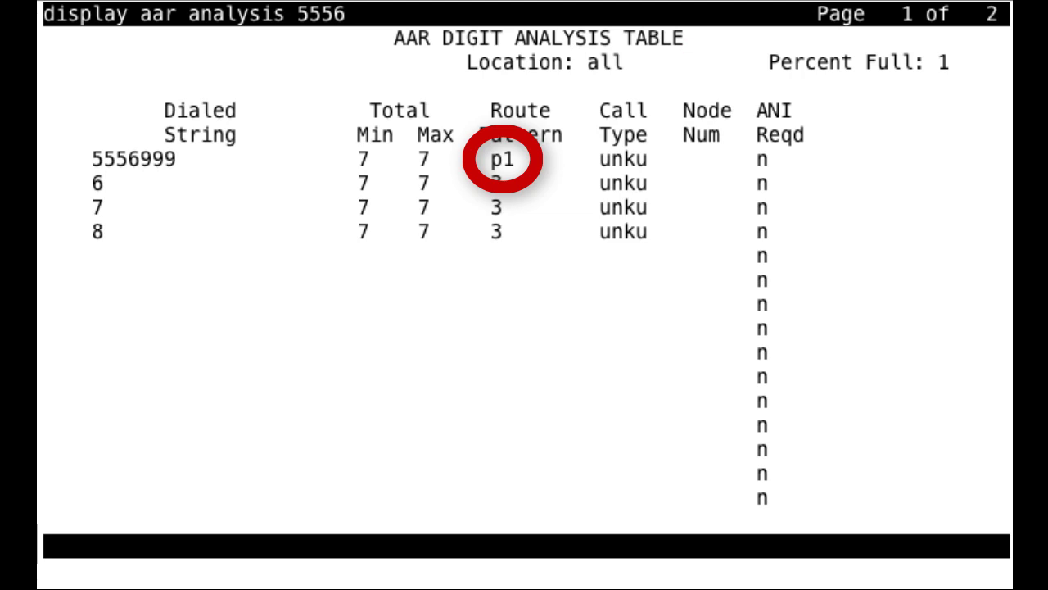
key(F1)
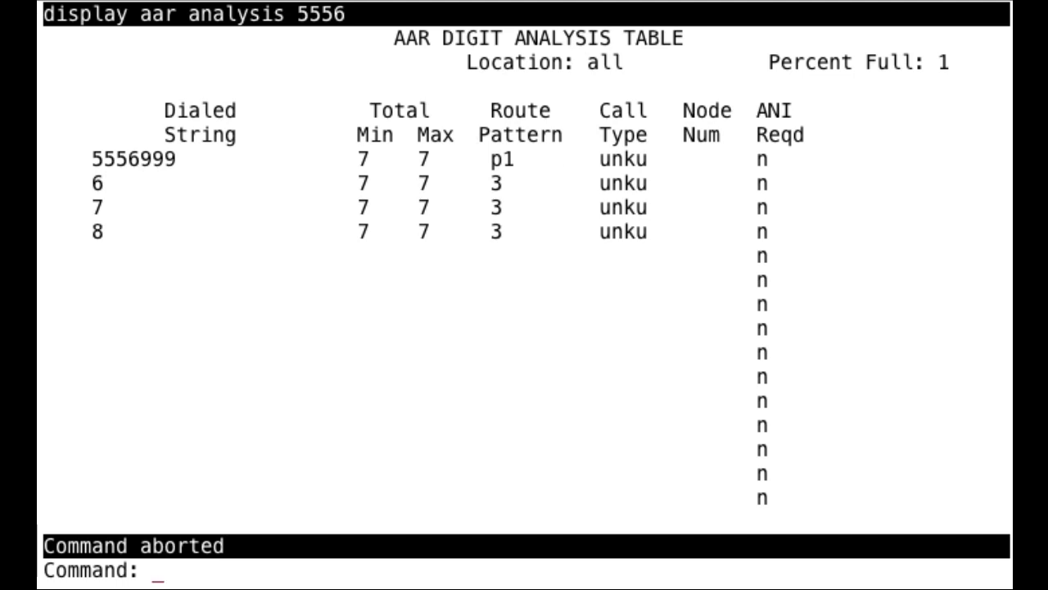
Display the partition route table starting at route index 1.
text(disp)
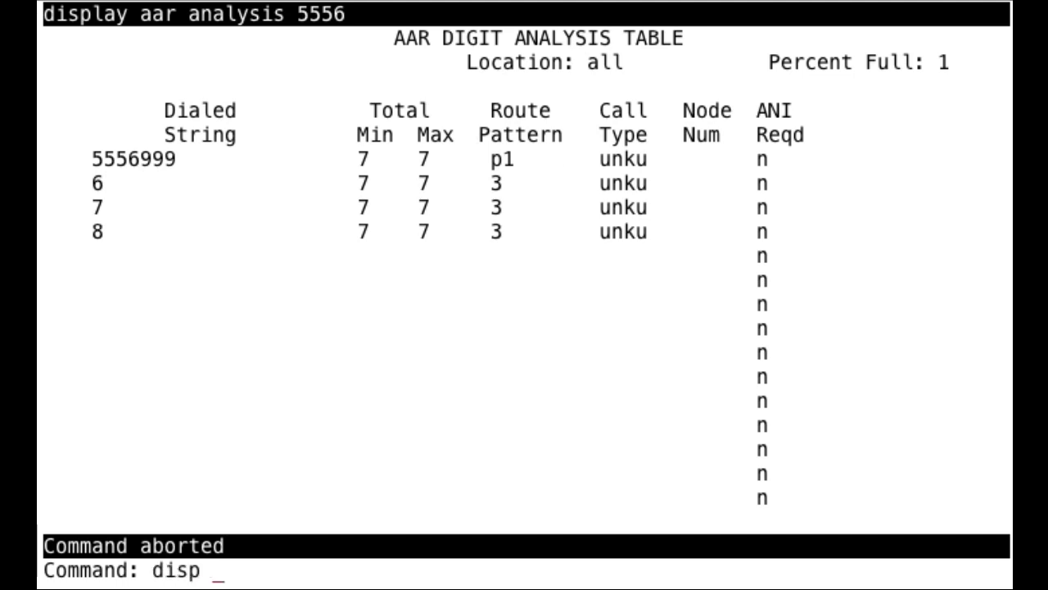
text(lay partition)
key(Return)
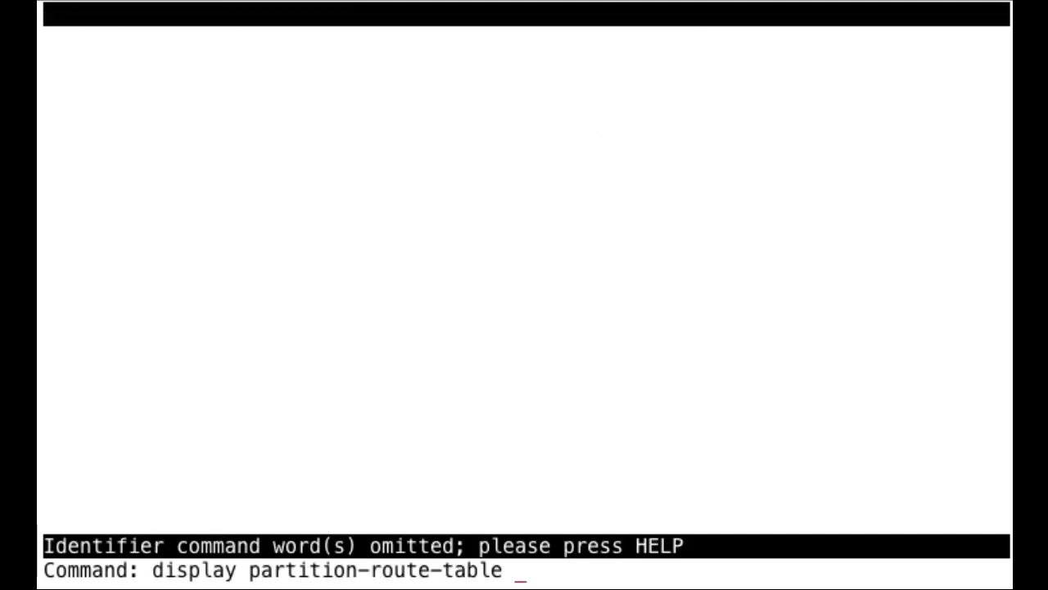
text(1)
key(Return)
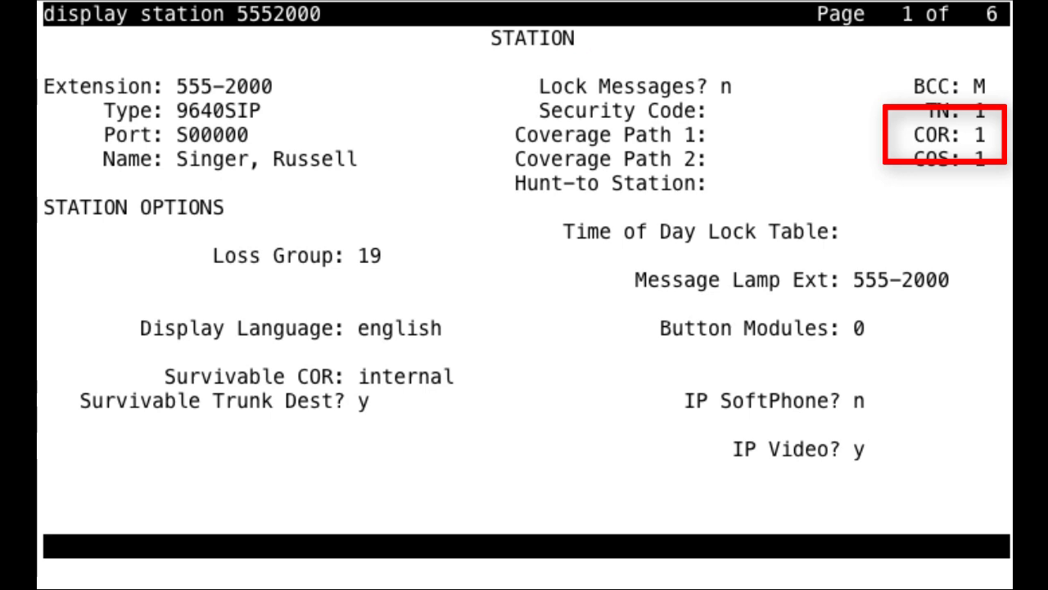
Close the SIP station form and display class of restriction 1 to check its partitioned group number.
key(F1)
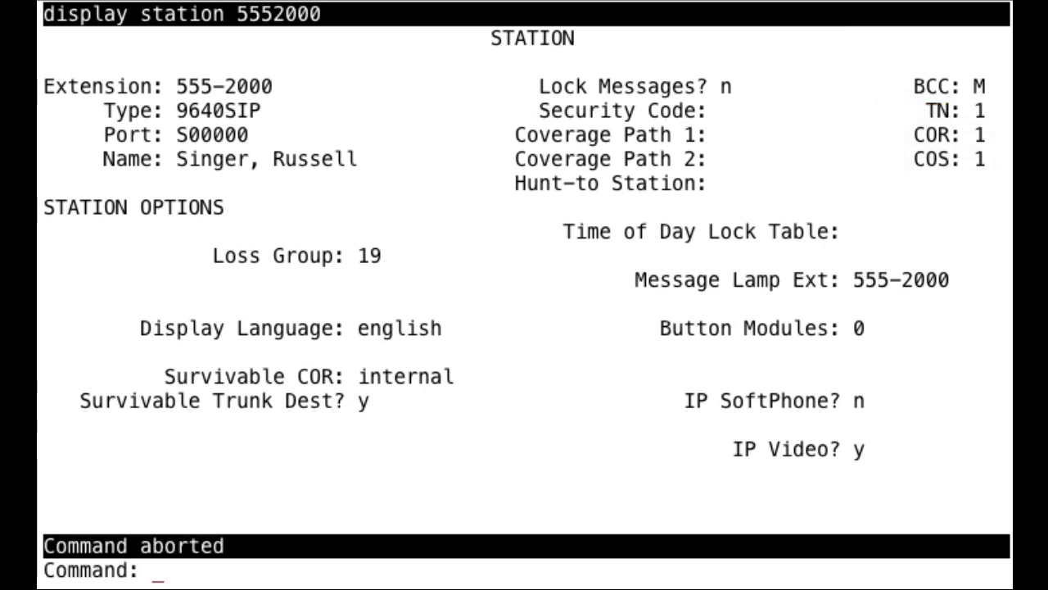
text(display co)
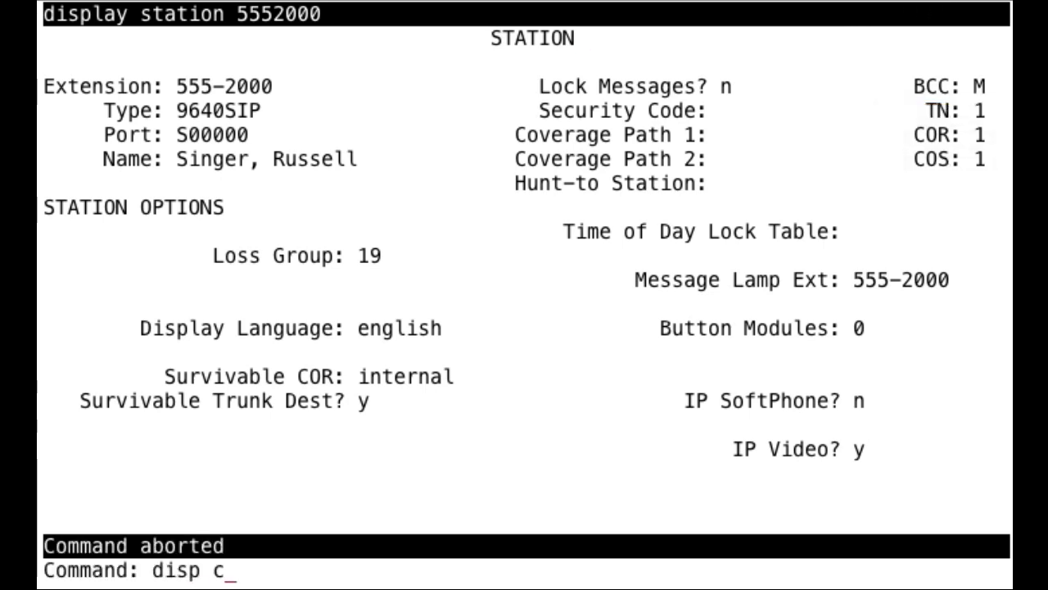
text(r 1)
key(Return)
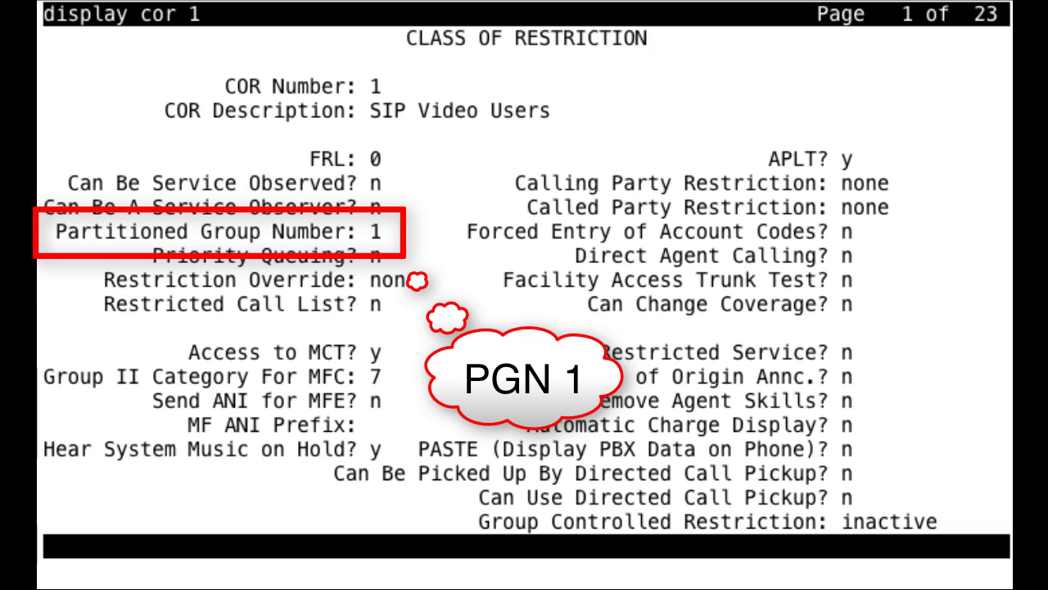
key(Escape)
Trace the PGN 1 routing by displaying partition route table index 1 and route pattern 3.
text(disp part)
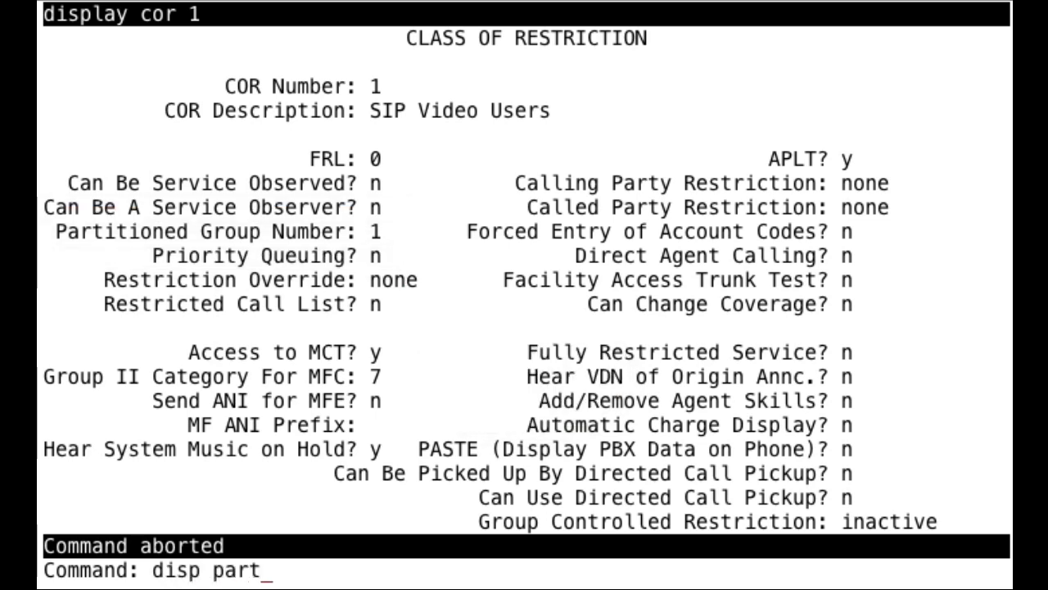
text(ition 1)
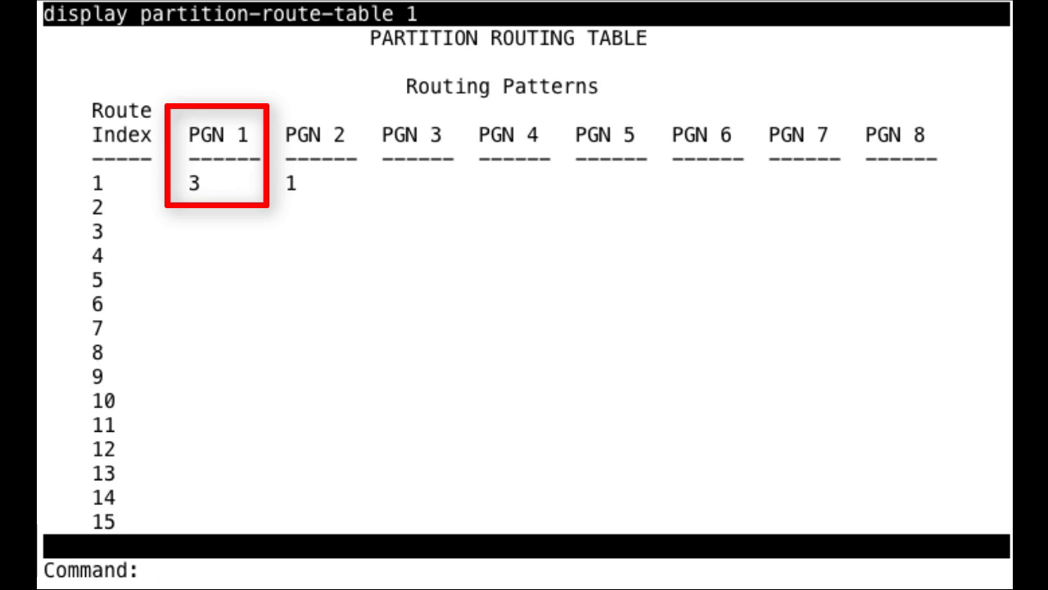
text(disp )
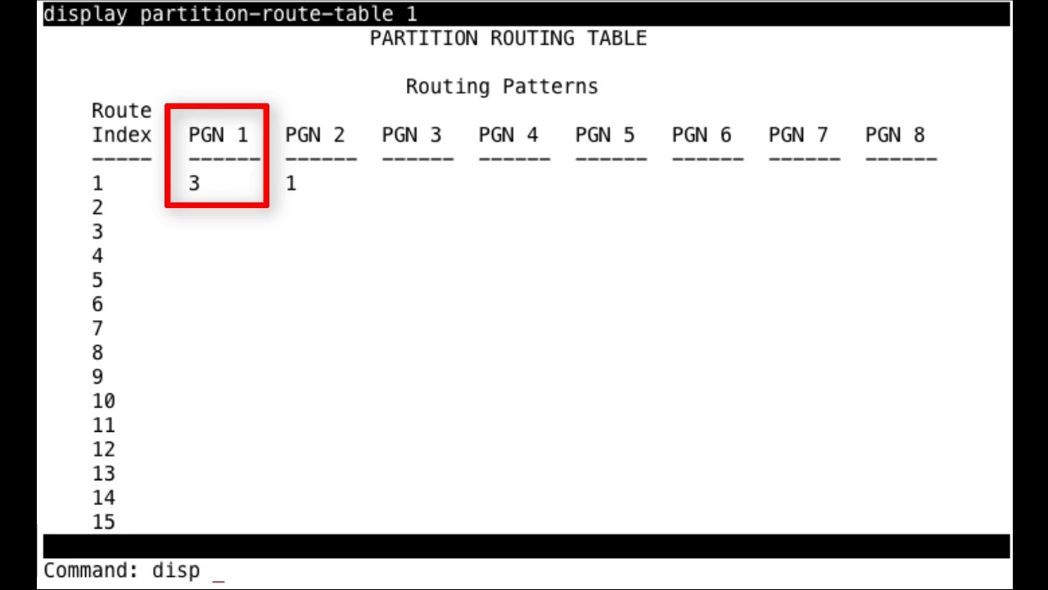
text(r 3)
key(Return)
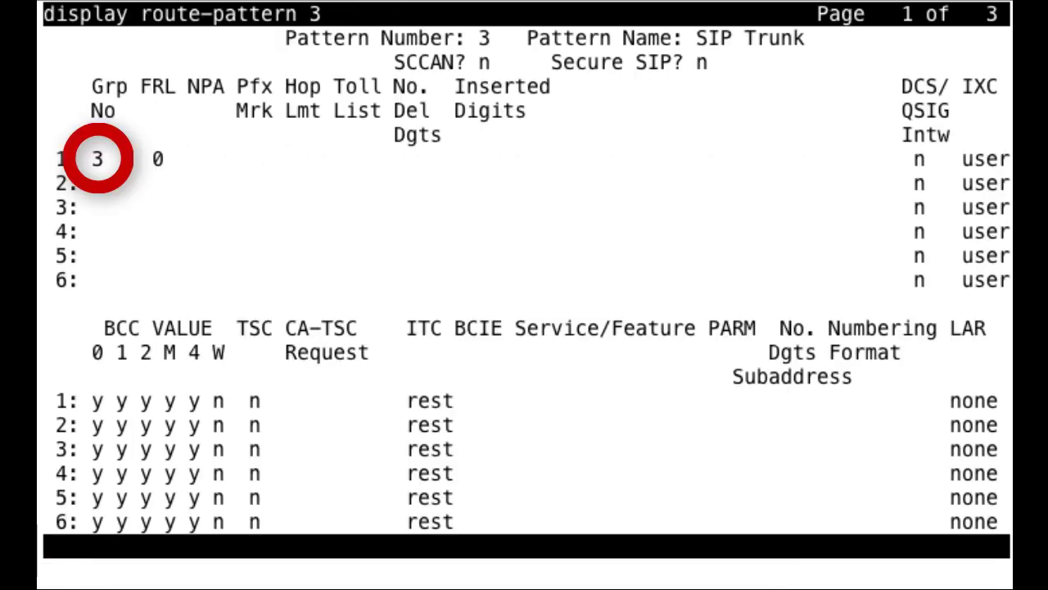
key(F1)
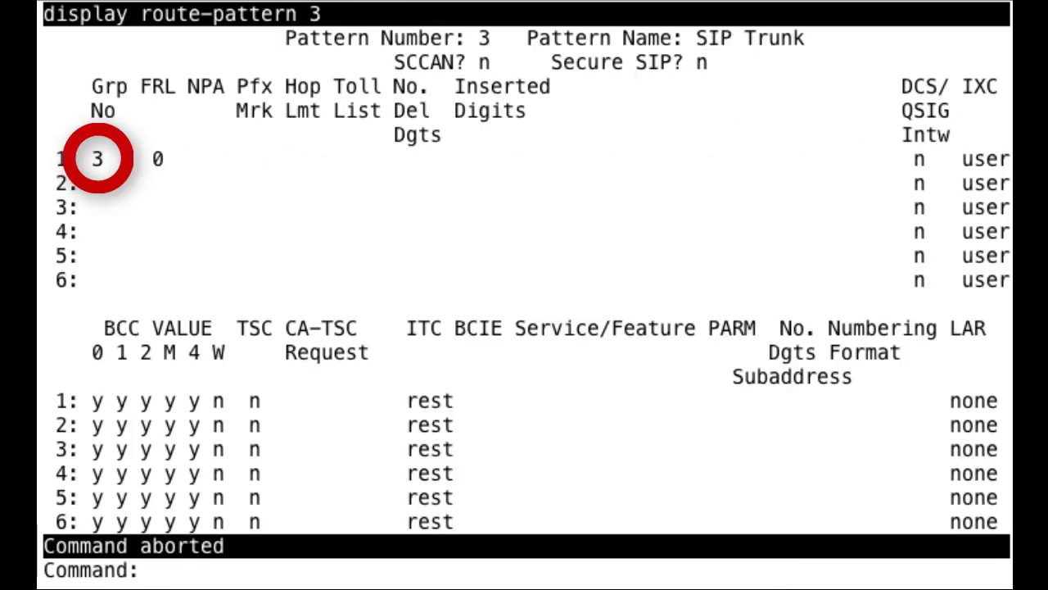
Display the station form of the H.323 video test extension to check its COR and IP video settings.
text(display sta)
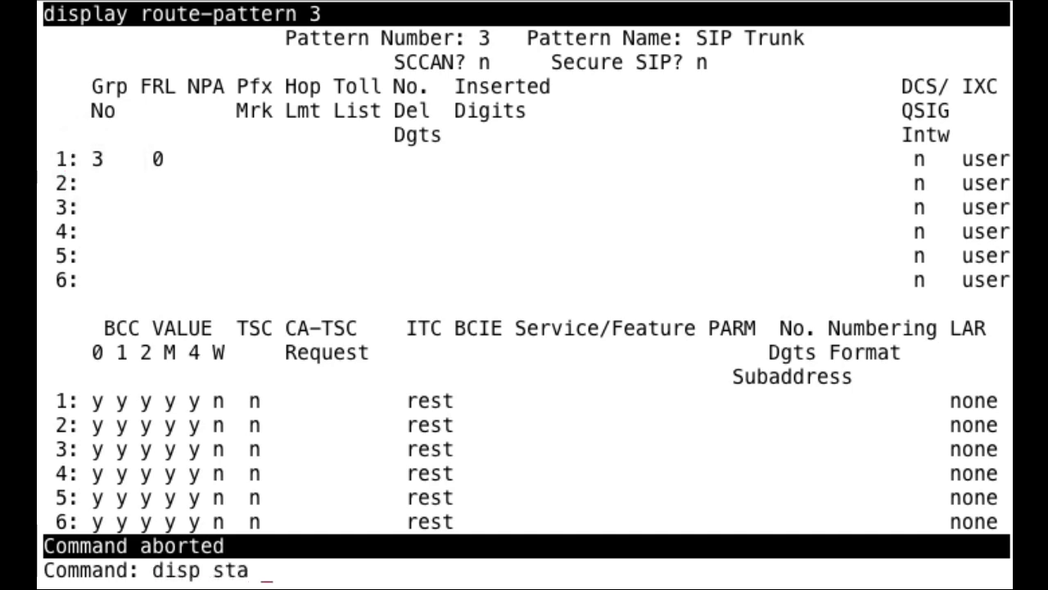
text(tion 5553000)
key(Return)
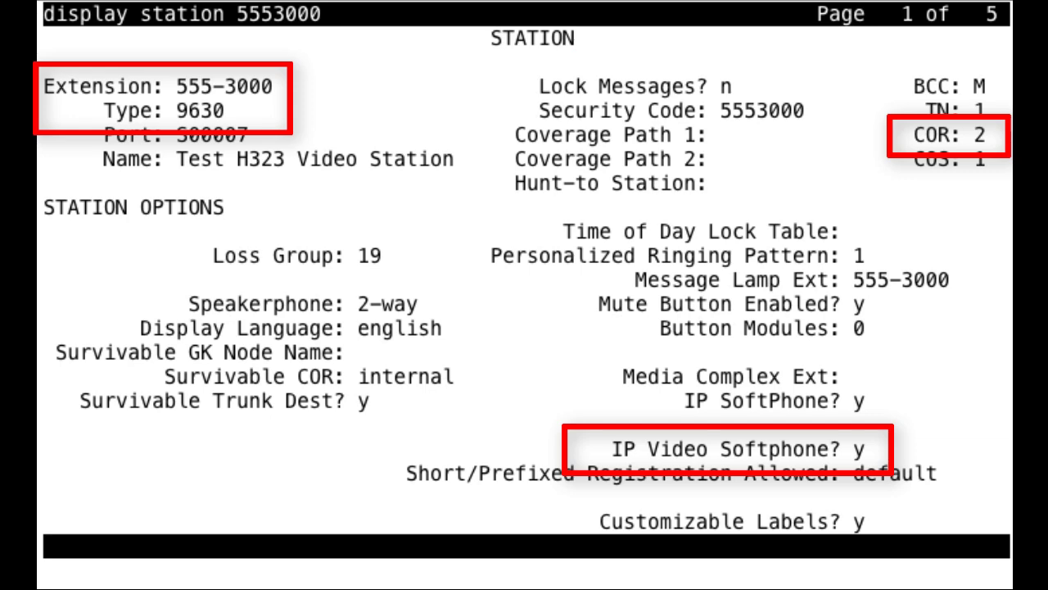
Close the H.323 station form and display the class of restriction assigned to that station.
key(F1)
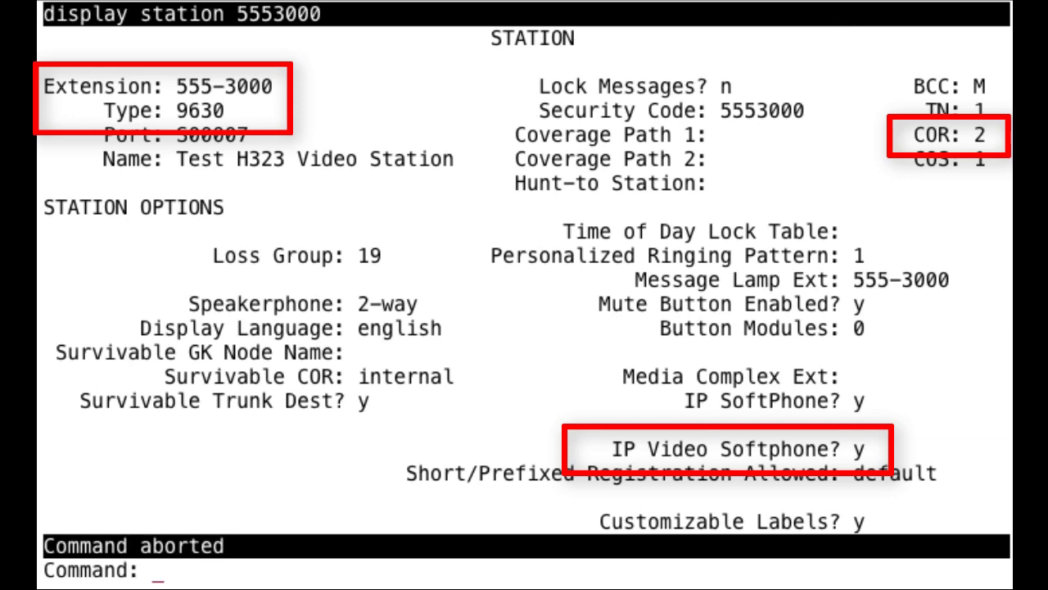
text(disp cor)
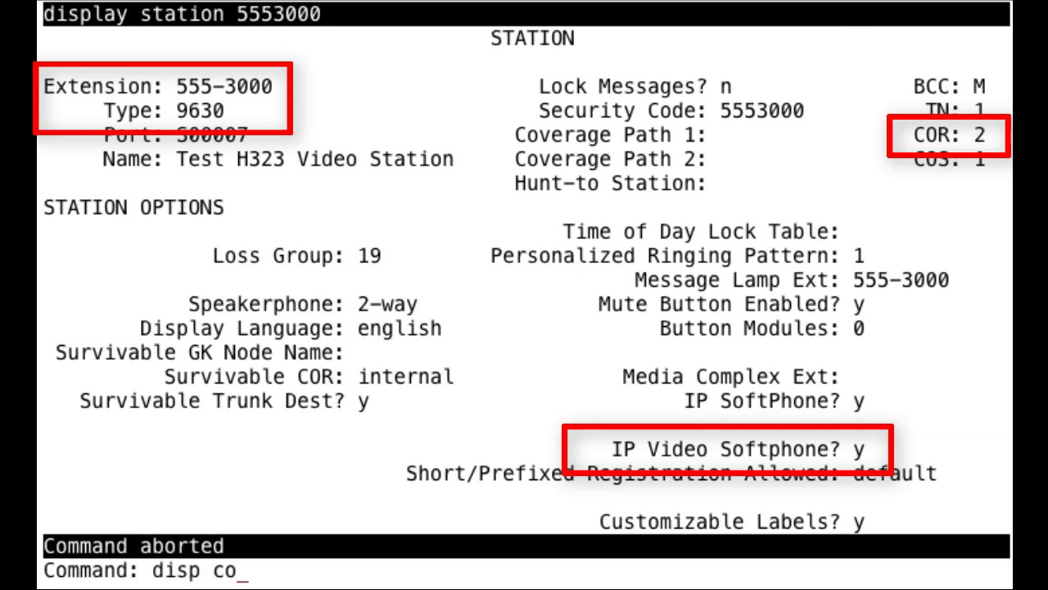
key(Return)
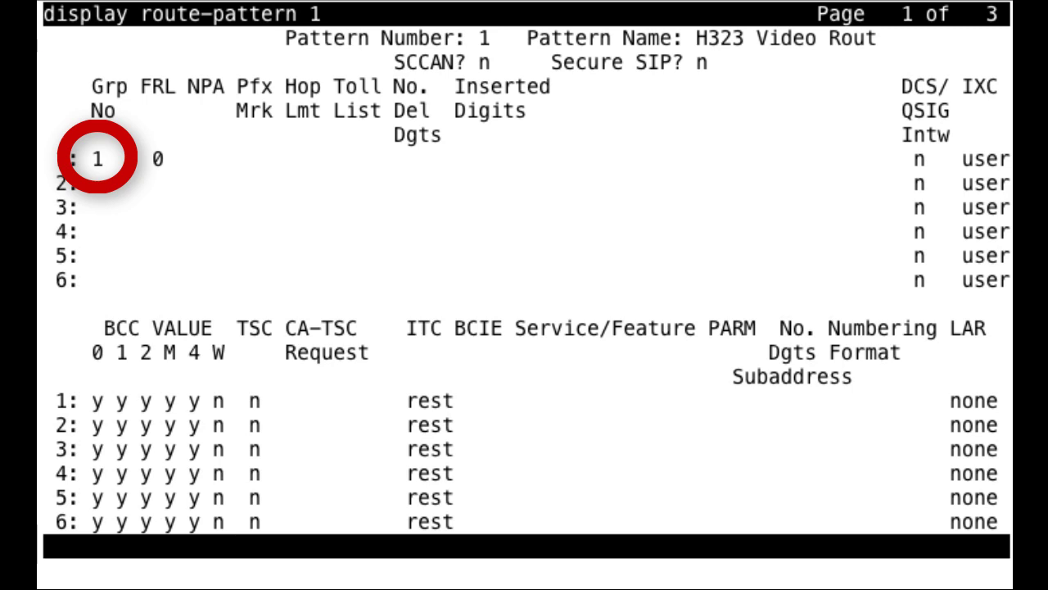
Close the route pattern form and display signaling group 1 to check its H.323 video settings and far-end node.
key(Escape)
text(disp si)
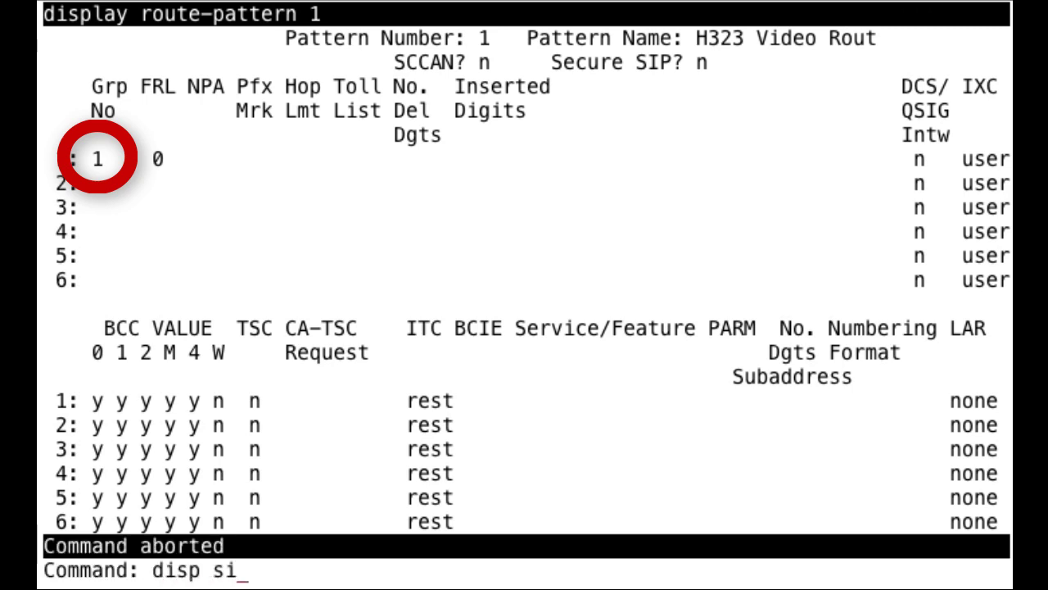
text( 1)
key(Return)
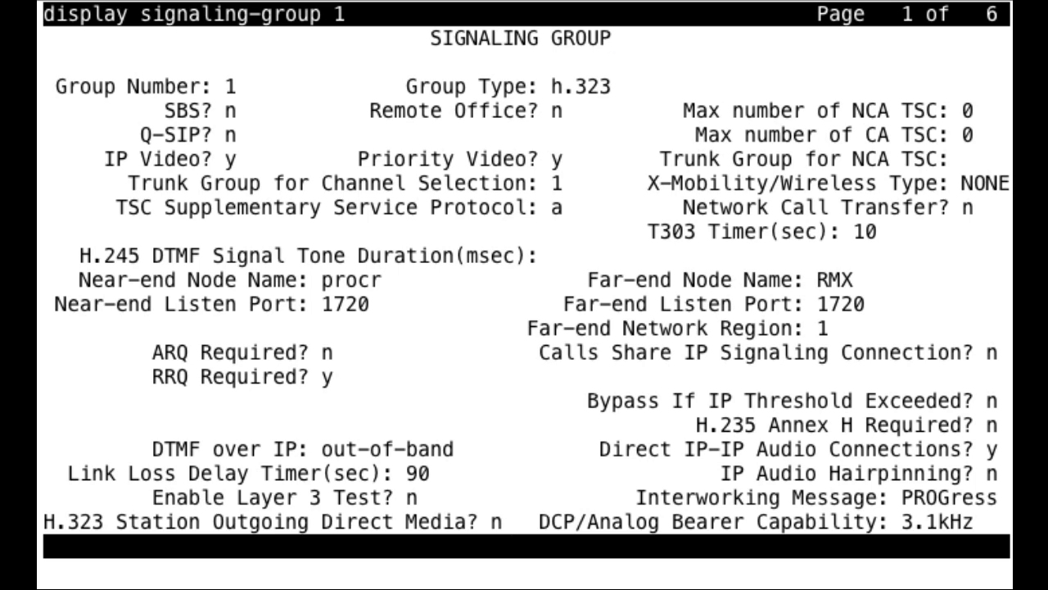
key(Escape)
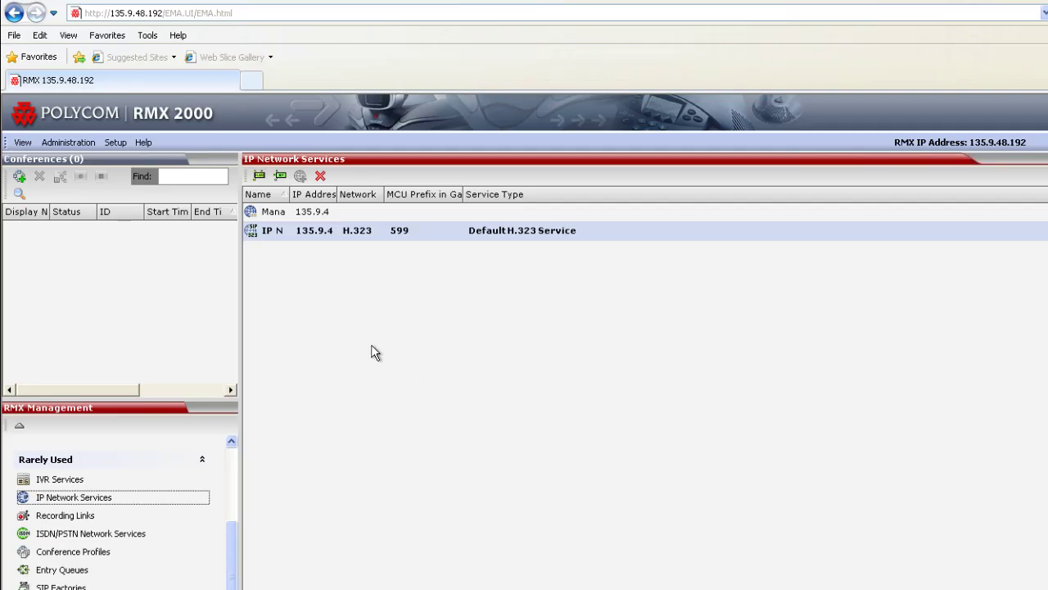
Switch to the Polycom RMX 2000 web client and check the licensed Polycom Partners in its System Information.
click(100, 159)
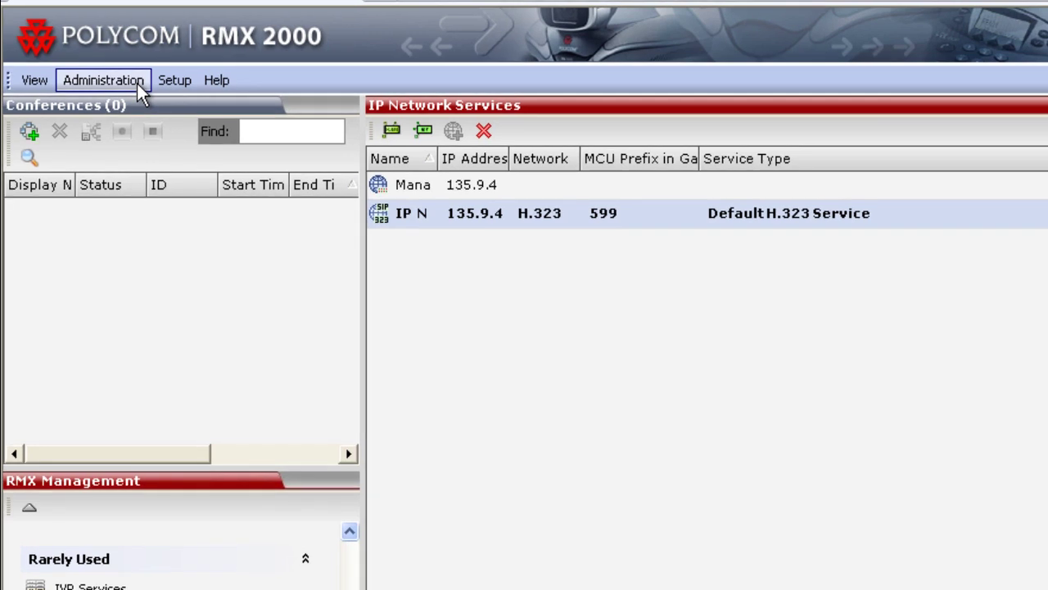
click(137, 84)
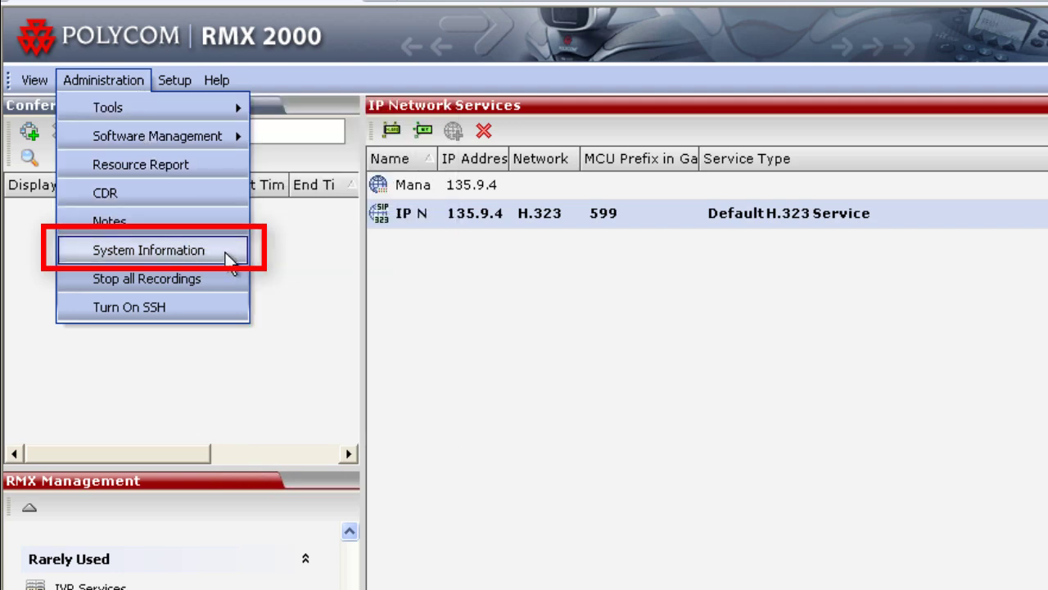
click(227, 257)
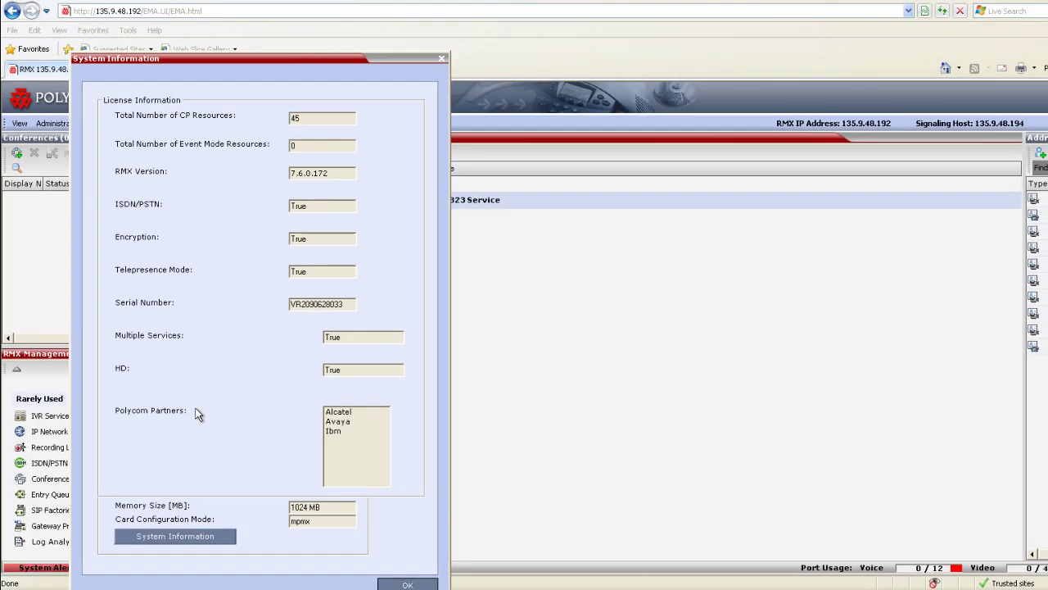
click(378, 584)
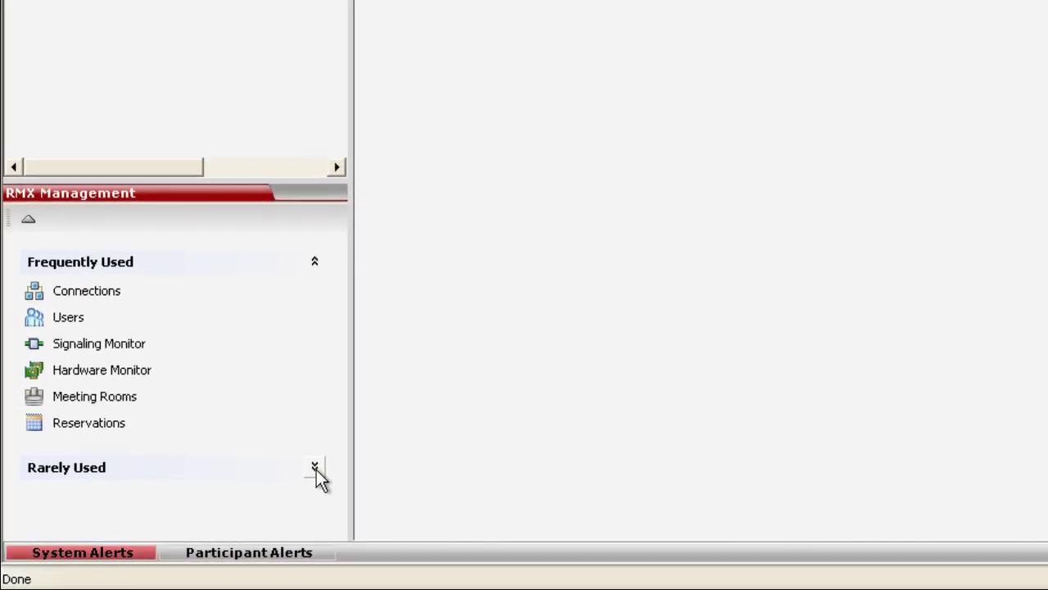
Expand the Rarely Used management items and open the properties of the default H.323 IP network service.
click(315, 468)
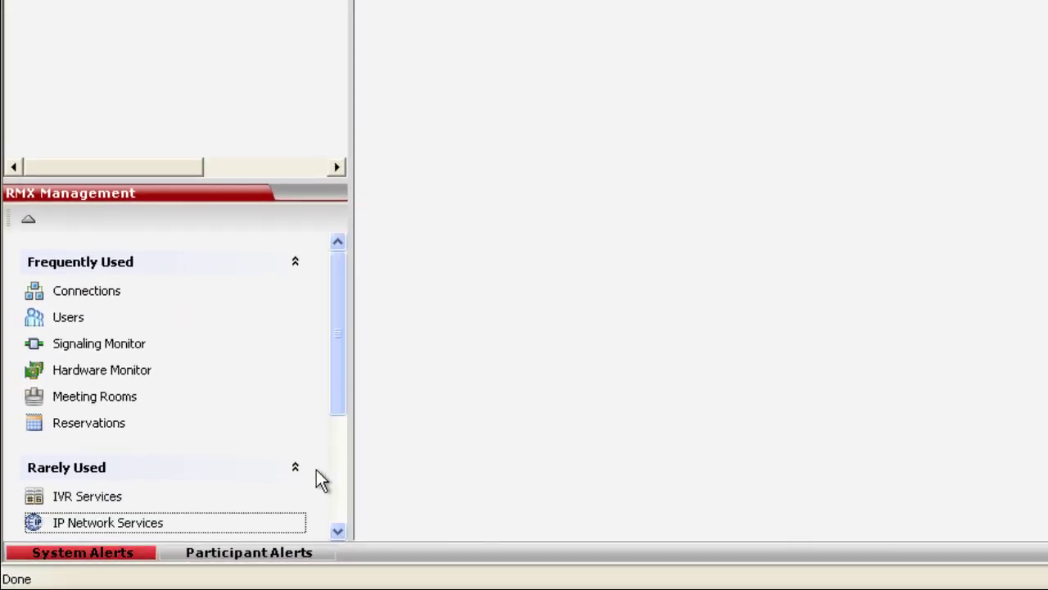
drag(338, 400, 334, 498)
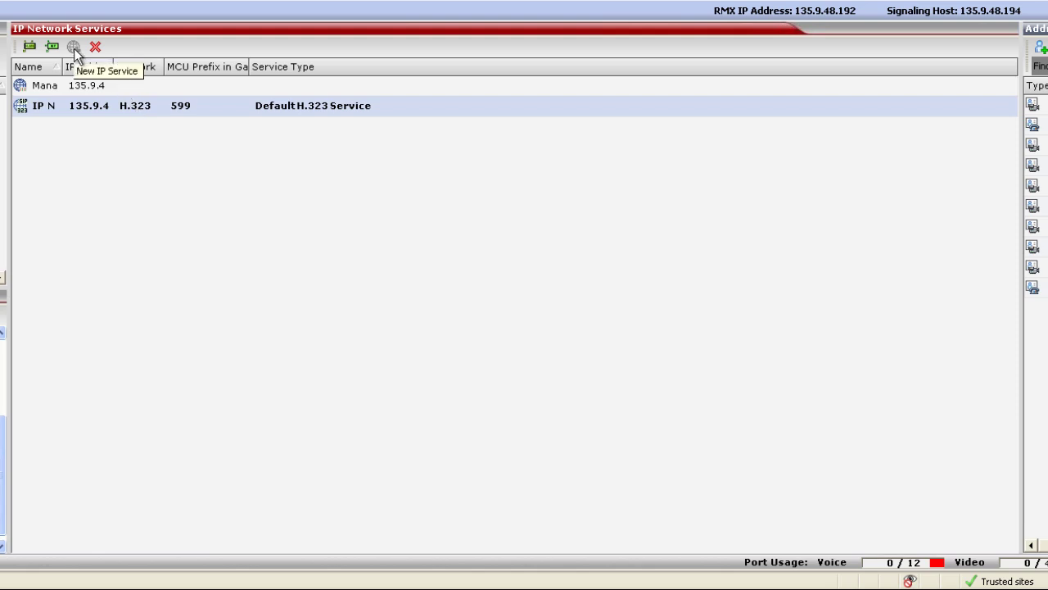
right_click(138, 119)
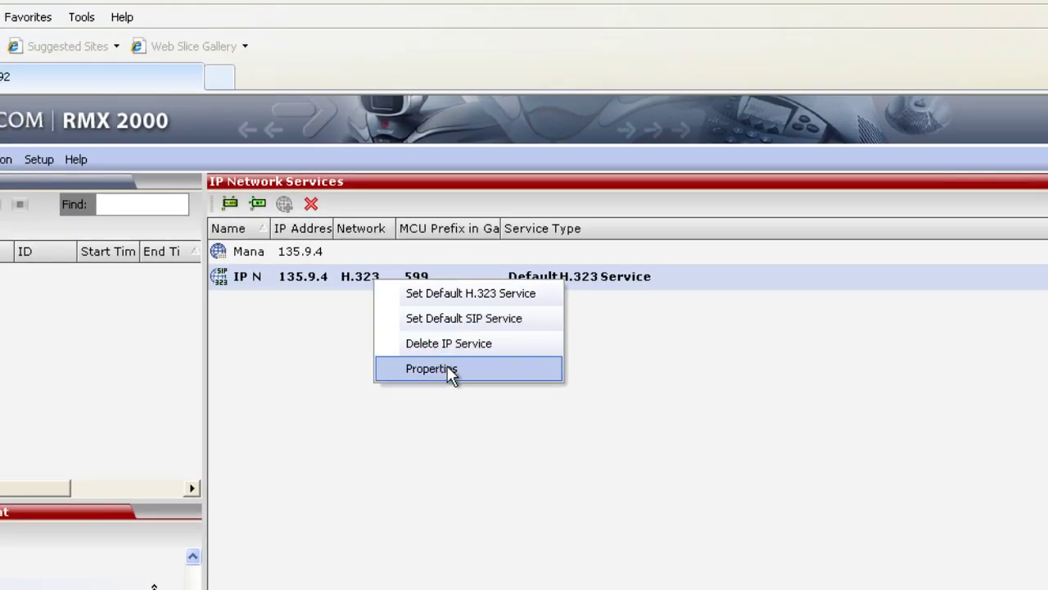
click(518, 375)
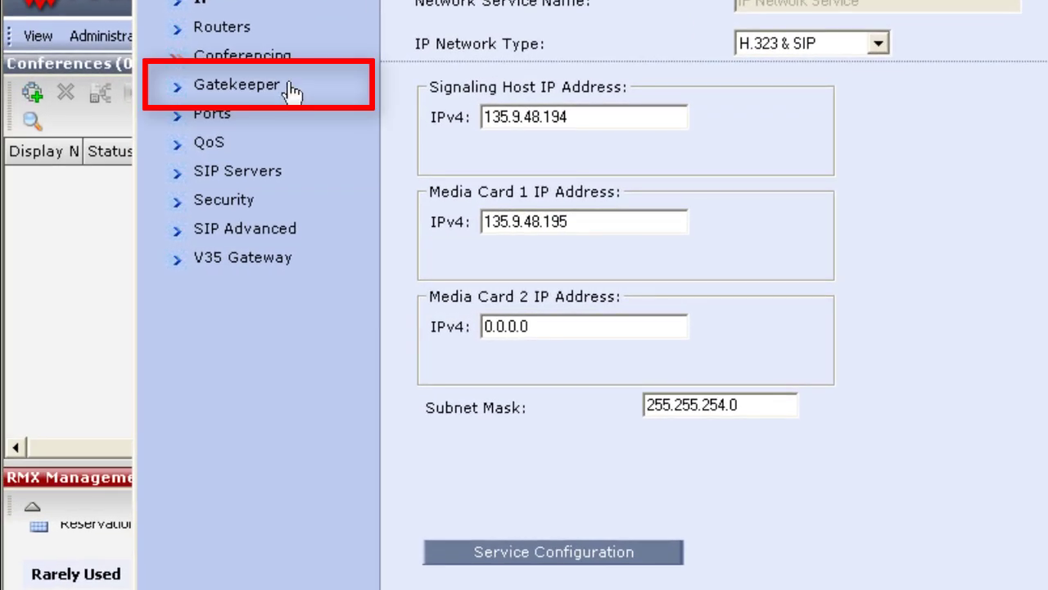
Open the network service's Gatekeeper settings and choose Specify as the gatekeeper mode.
click(277, 89)
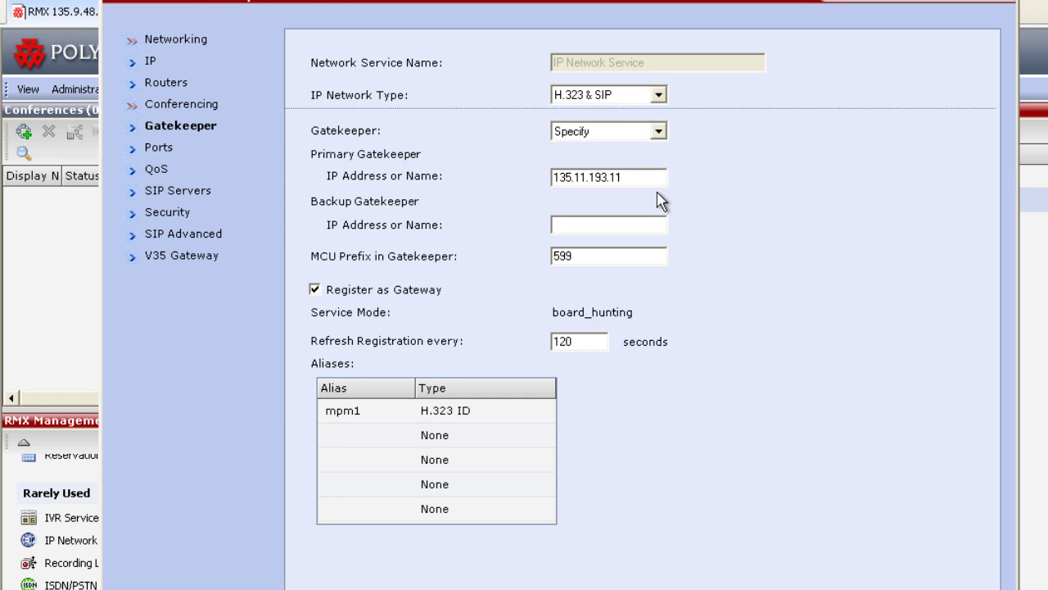
click(653, 133)
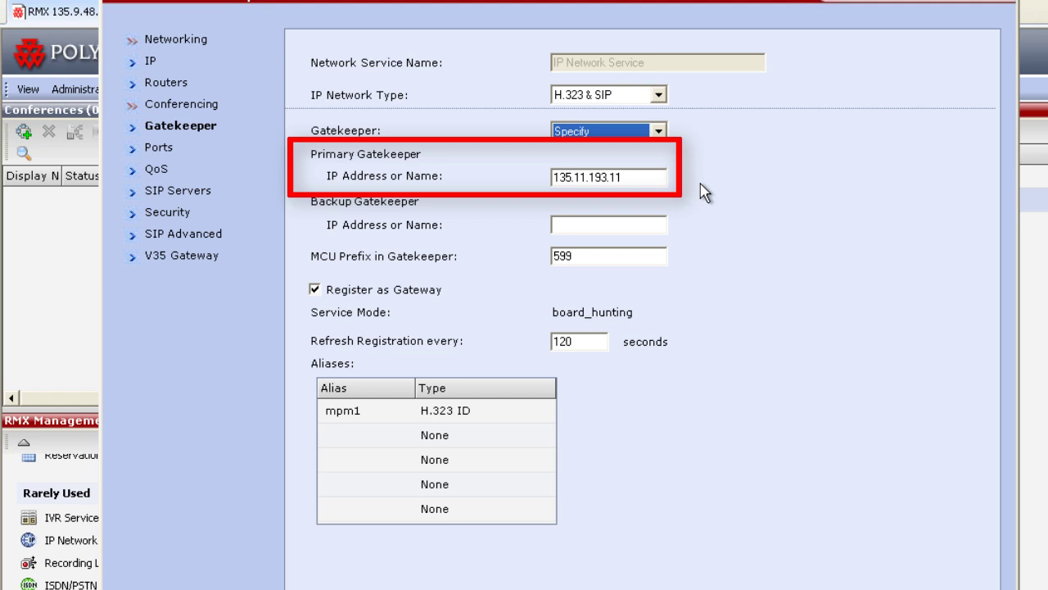
key(Tab)
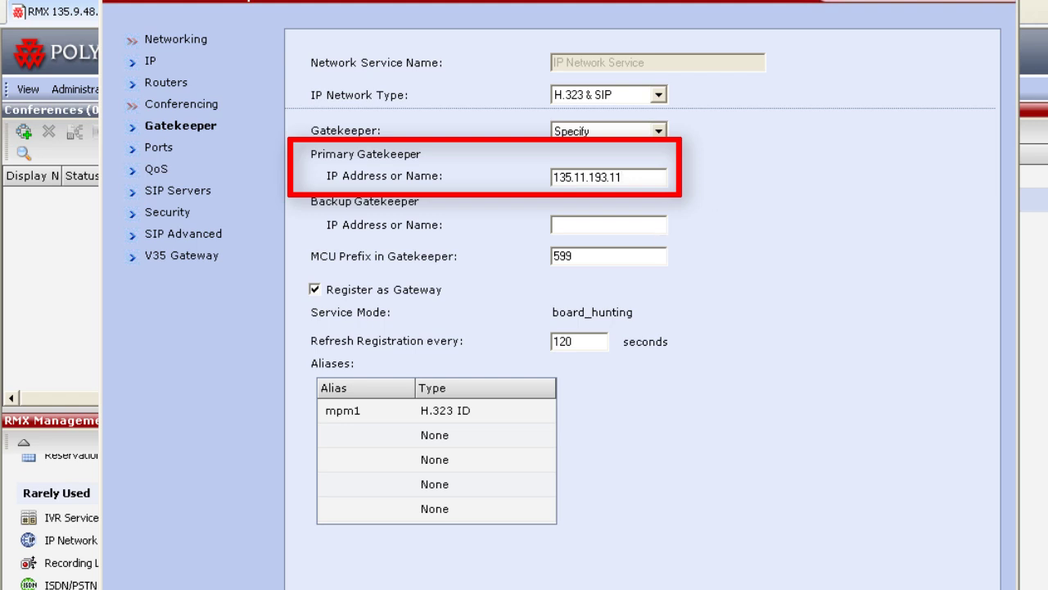
Set the MCU Prefix in Gatekeeper to 5556999.
click(572, 255)
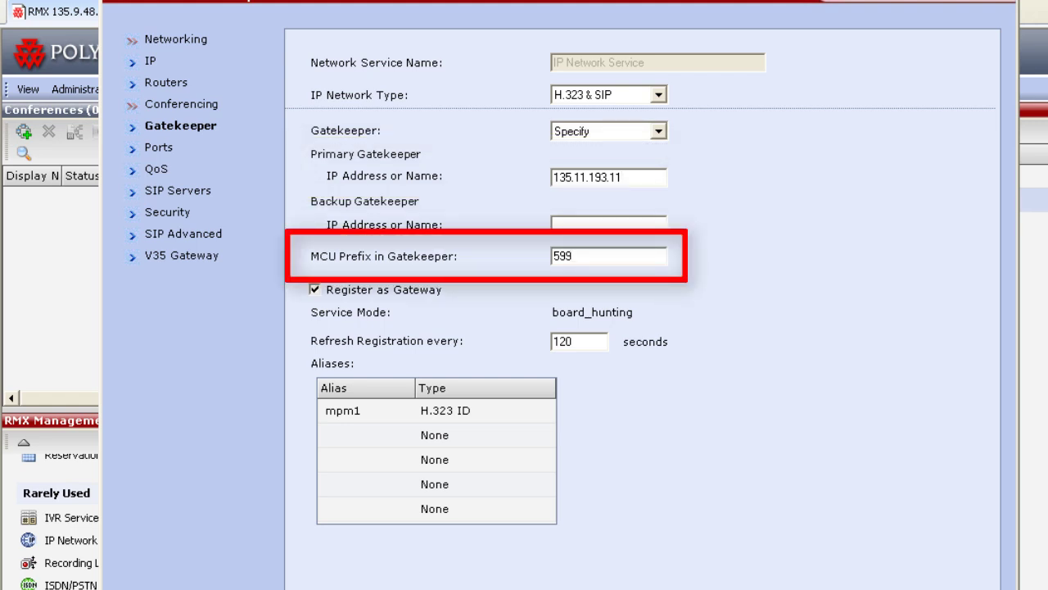
key(BackSpace)
key(BackSpace)
text(5555)
key(BackSpace)
key(BackSpace)
key(BackSpace)
text(56999)
click(426, 434)
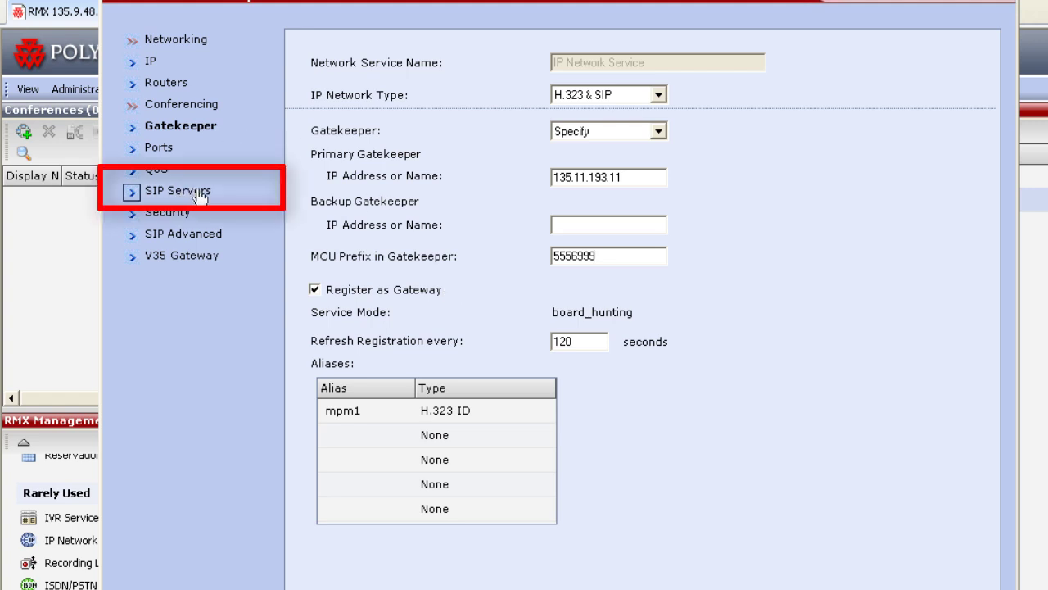
In the SIP Servers settings, choose Specify for the SIP server and Generic for the server type.
click(200, 196)
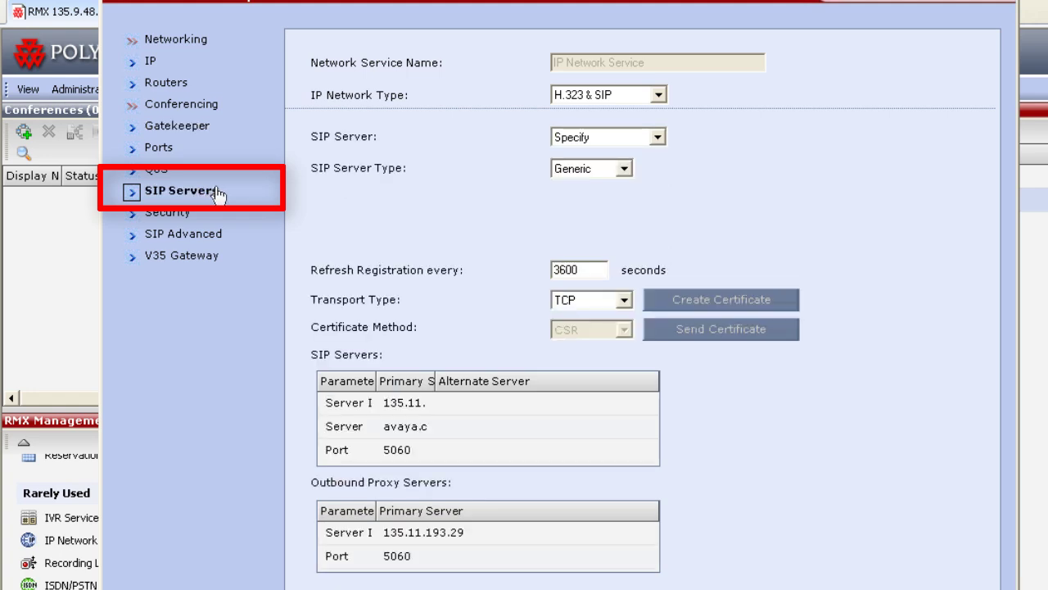
click(659, 138)
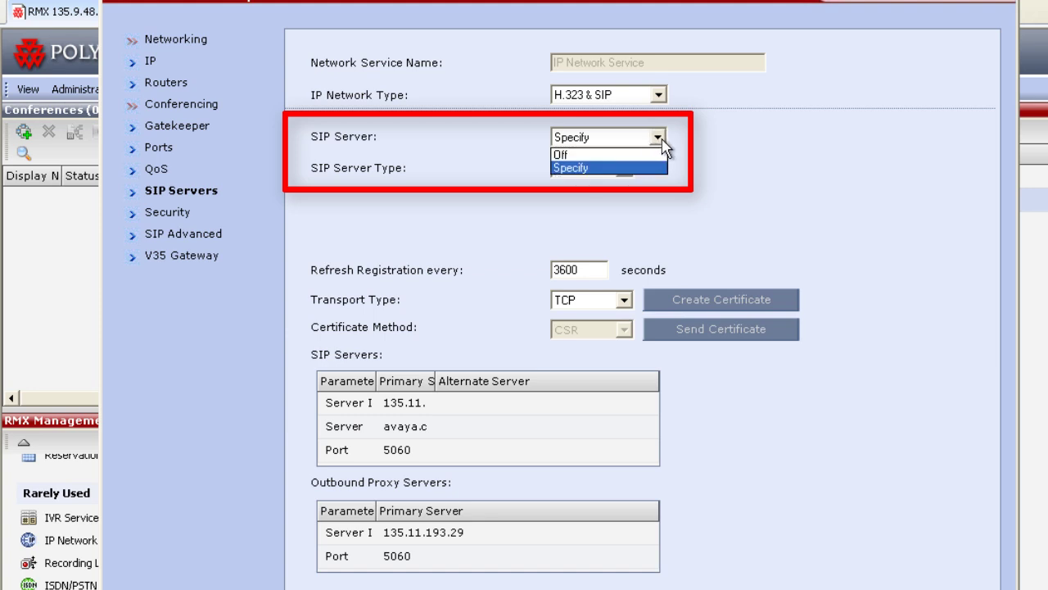
click(660, 139)
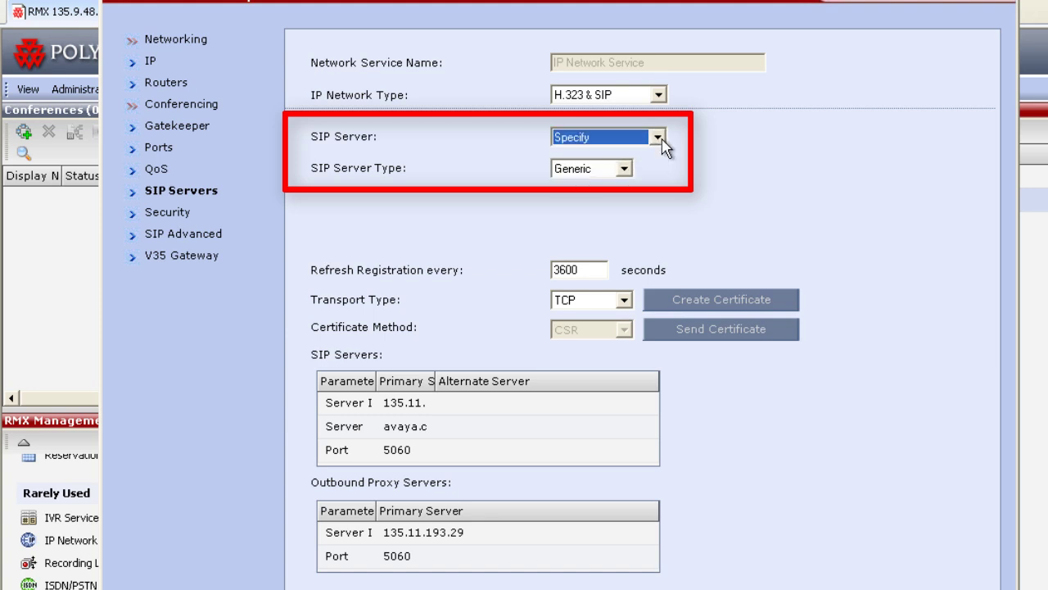
click(625, 172)
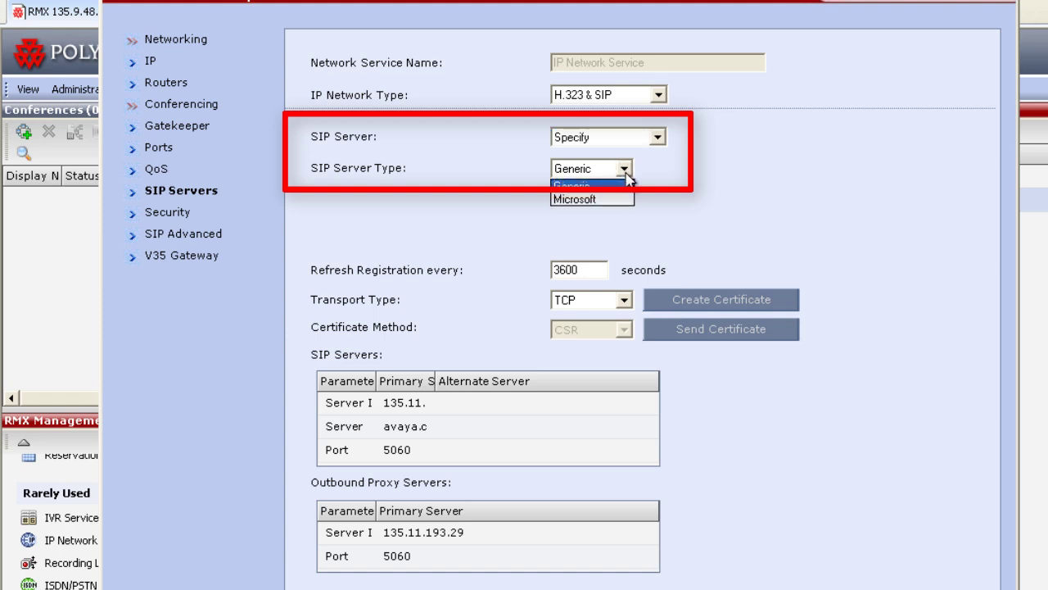
click(626, 173)
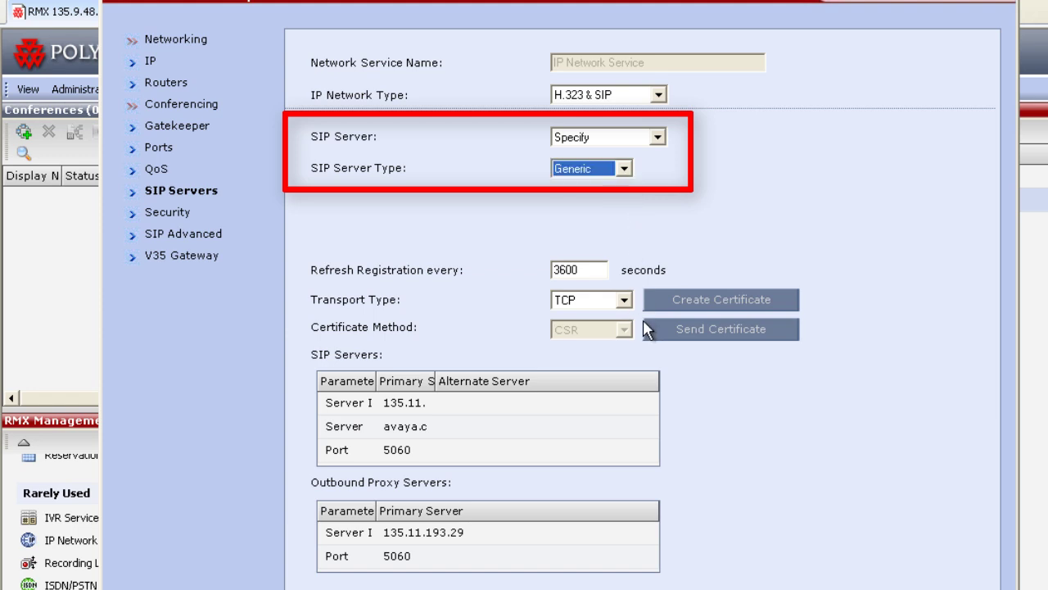
Check the SIP registration refresh interval and choose TCP as the transport type.
click(596, 270)
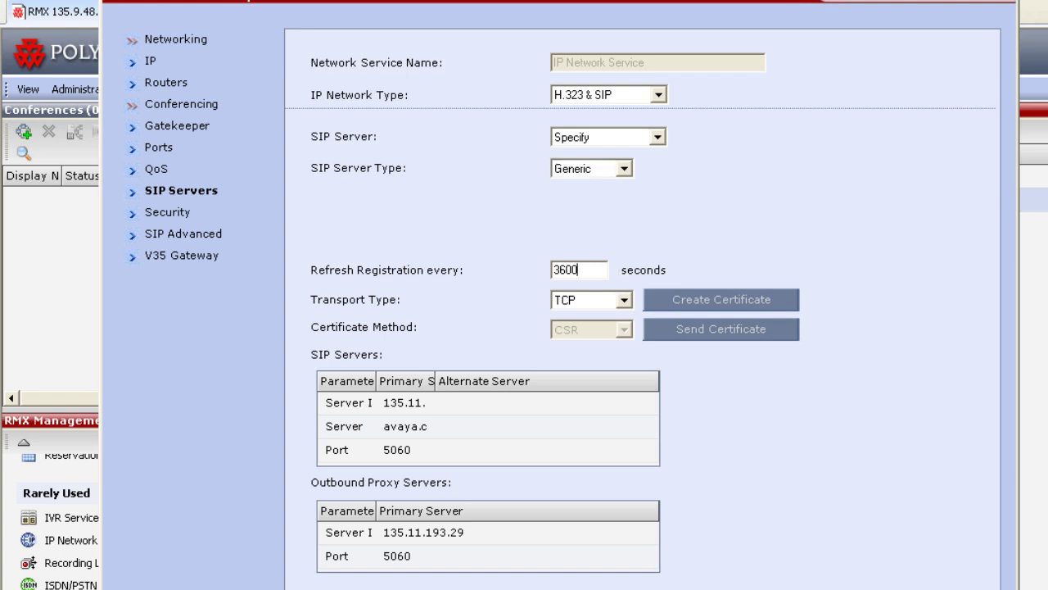
click(626, 301)
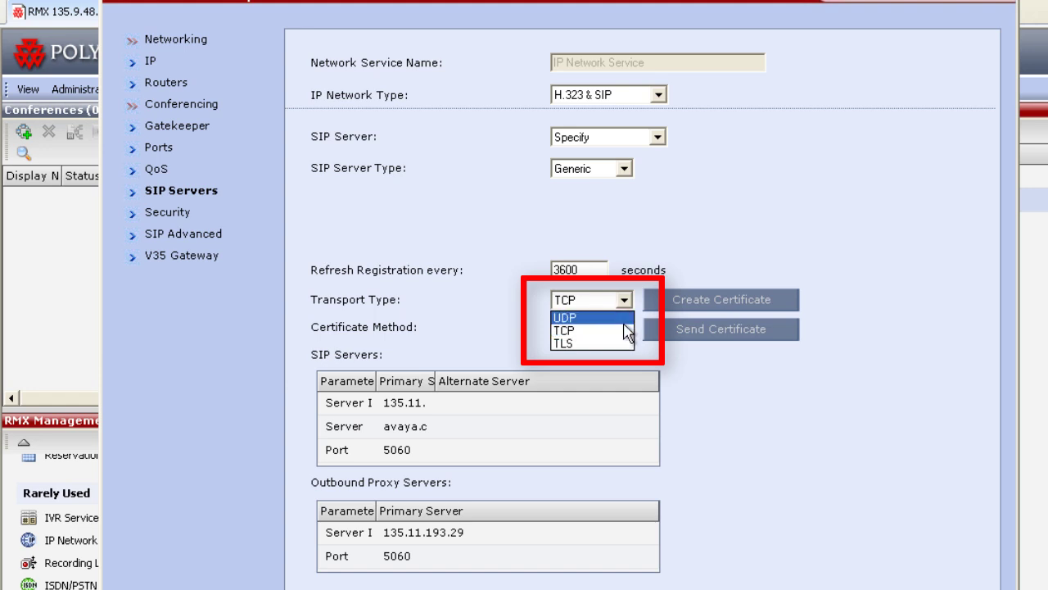
click(628, 303)
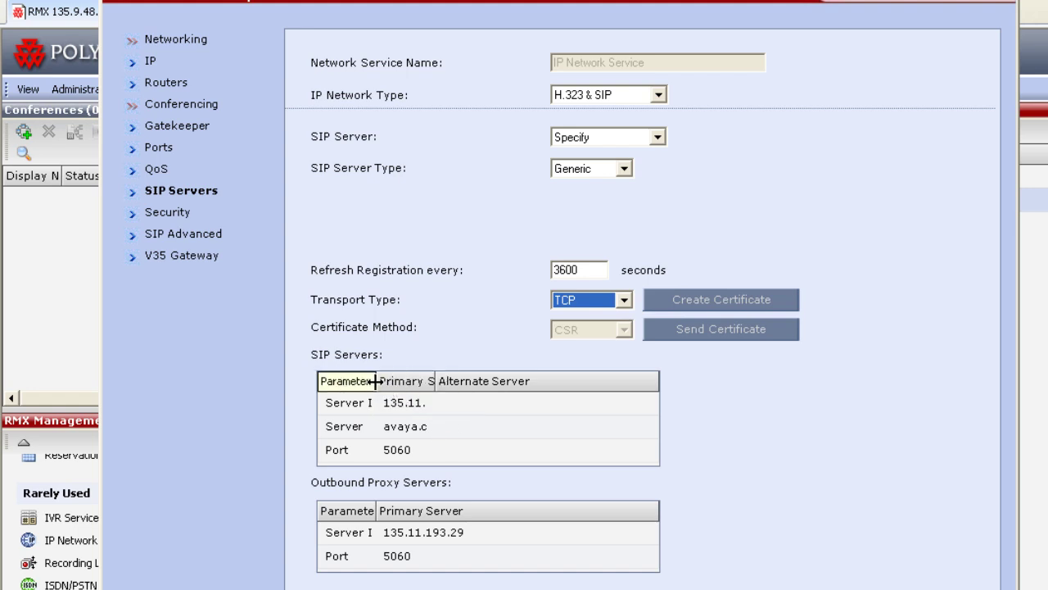
Widen the SIP Servers and Outbound Proxy Servers table columns to read the server addresses, domain and ports.
drag(377, 381, 417, 382)
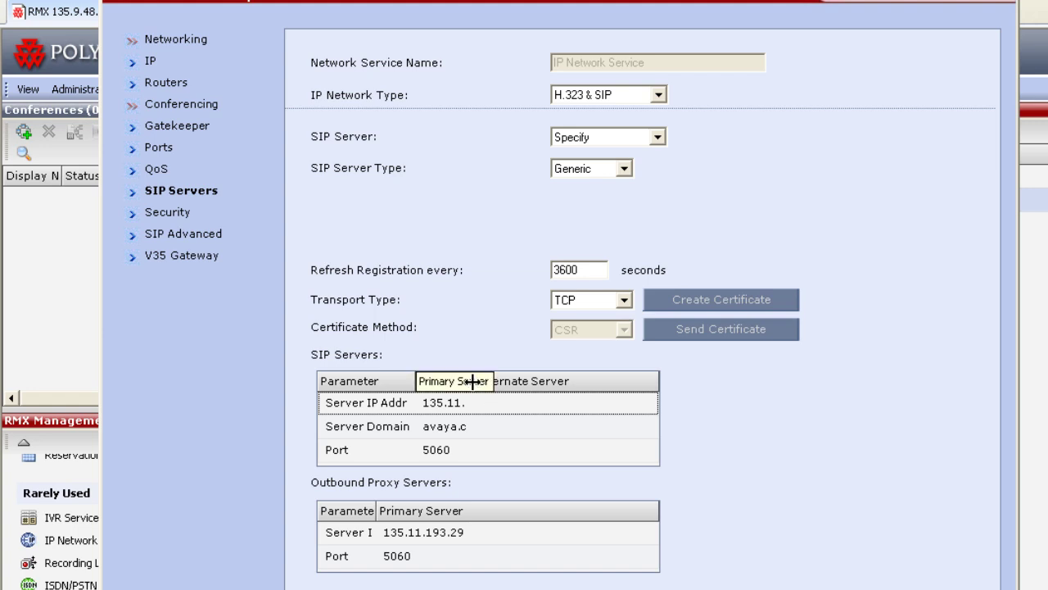
drag(474, 382, 551, 384)
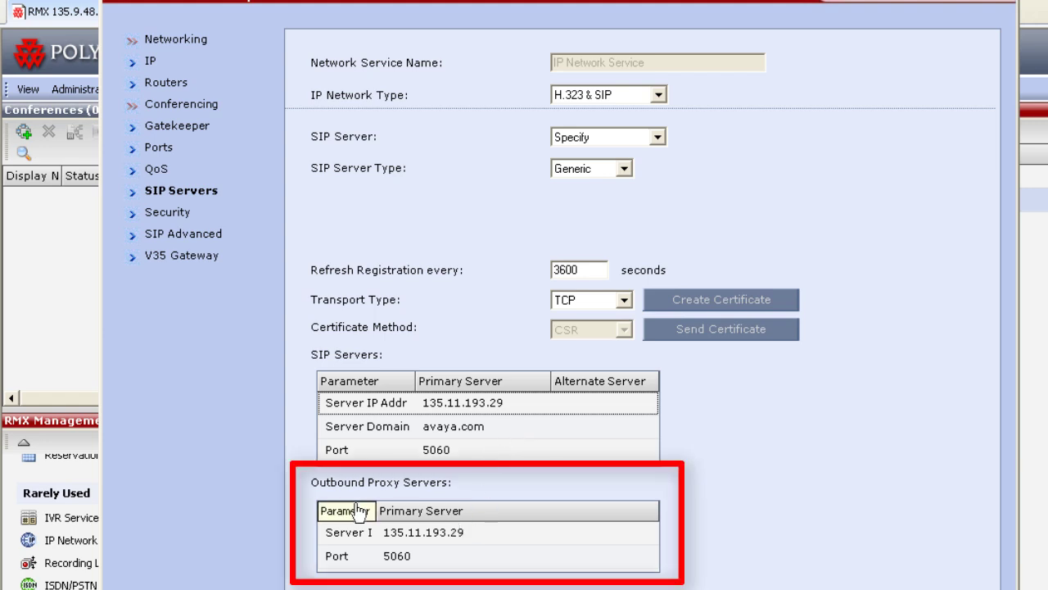
drag(373, 510, 471, 510)
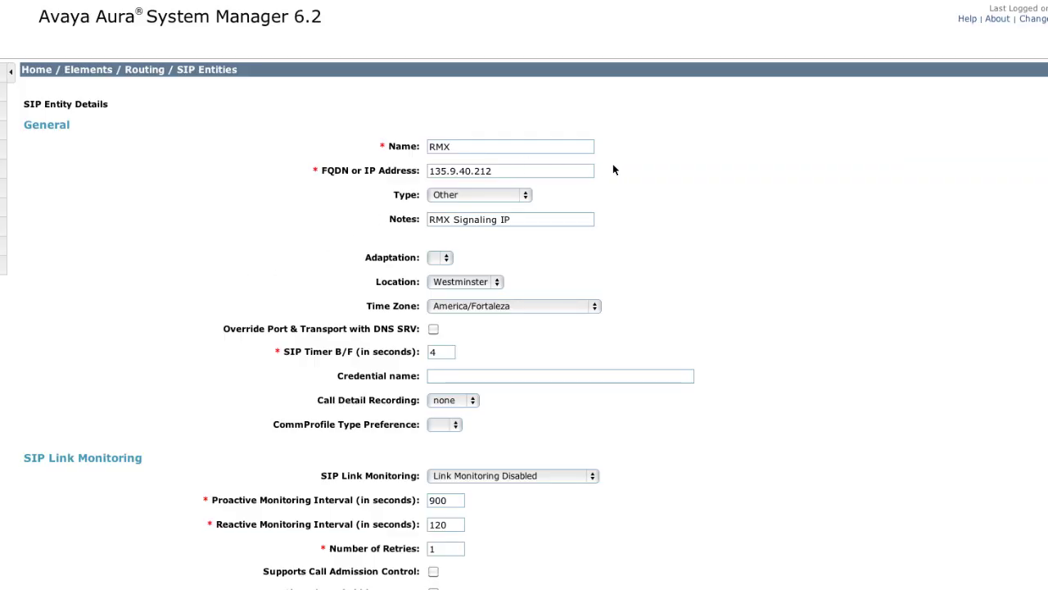
Switch to Avaya Aura System Manager and review the RMX SIP entity's address, type, location and link monitoring settings.
scroll(618, 169, down, 1)
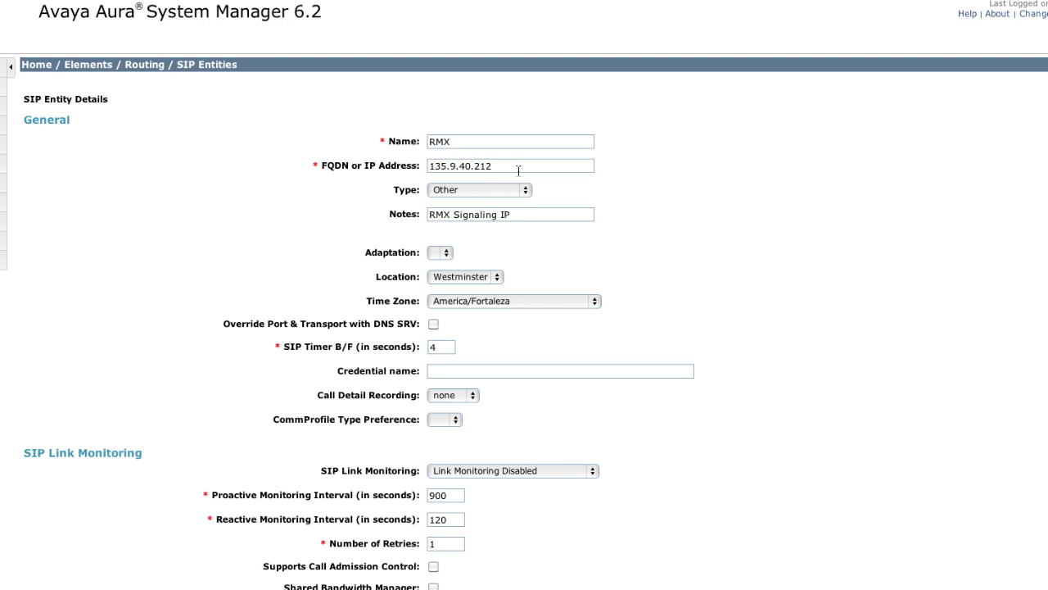
mouse_move(527, 169)
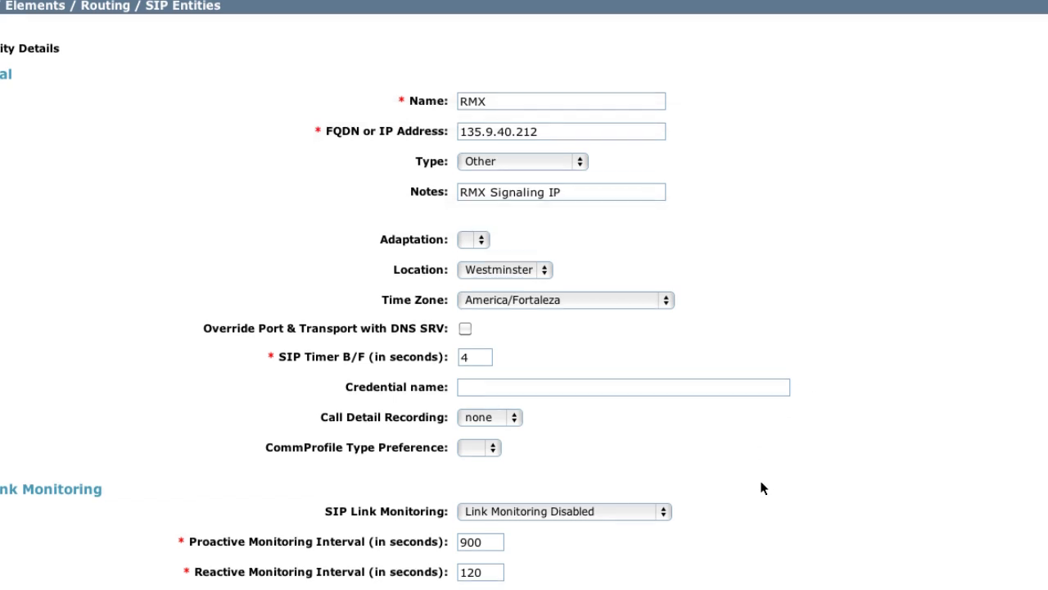
scroll(760, 488, down, 5)
scroll(760, 488, down, 1)
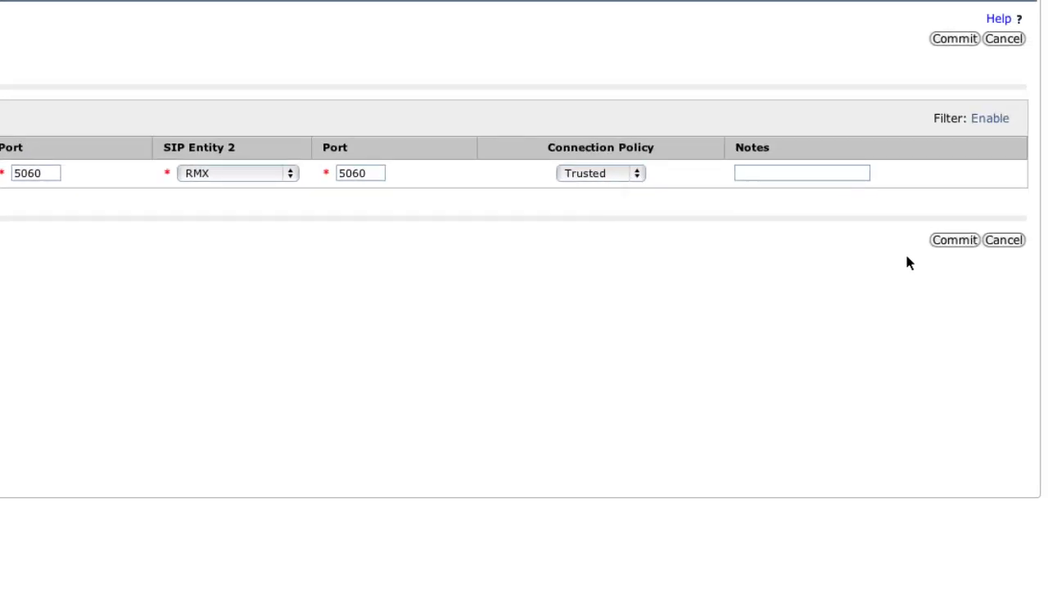
Commit the Trusted entity link to the RMX SIP entity on port 5060.
click(971, 239)
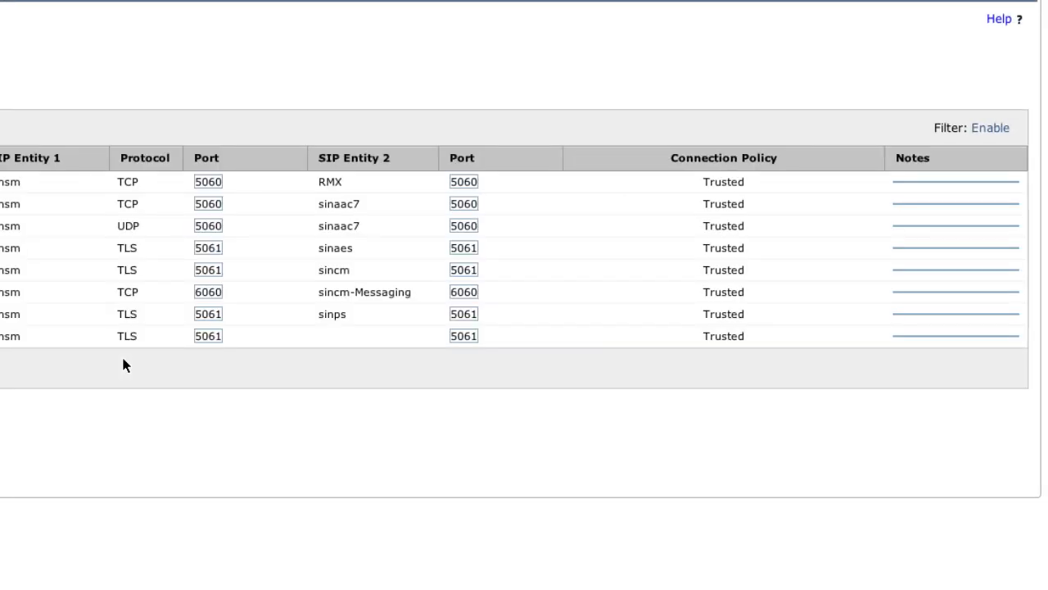